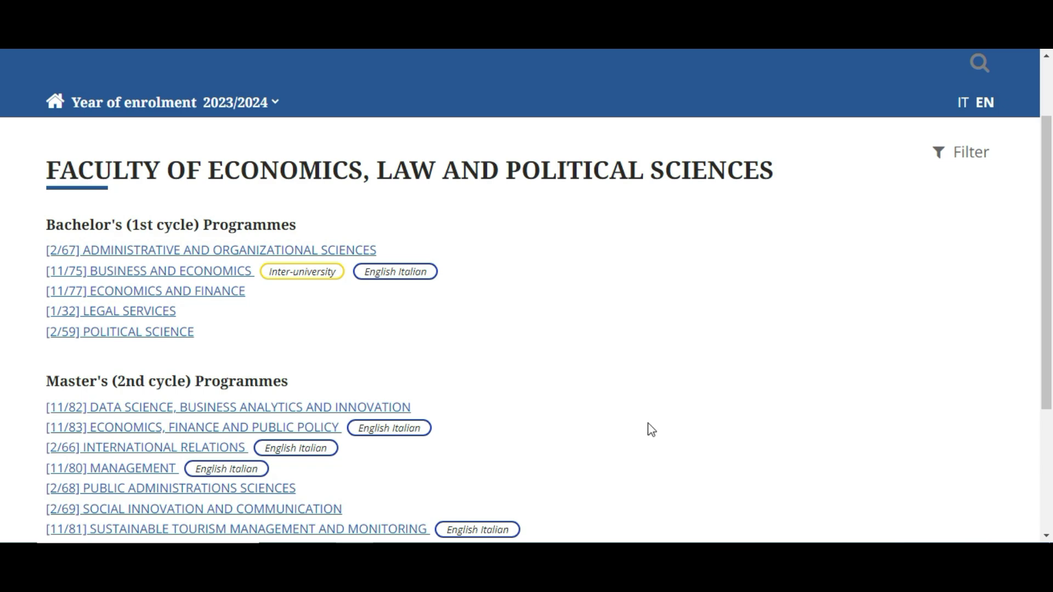
# Review the degree programmes of the Faculty of Economics, Law and Political Sciences and of the Faculty of Humanities
pyautogui.scroll(-1, 379, 415)
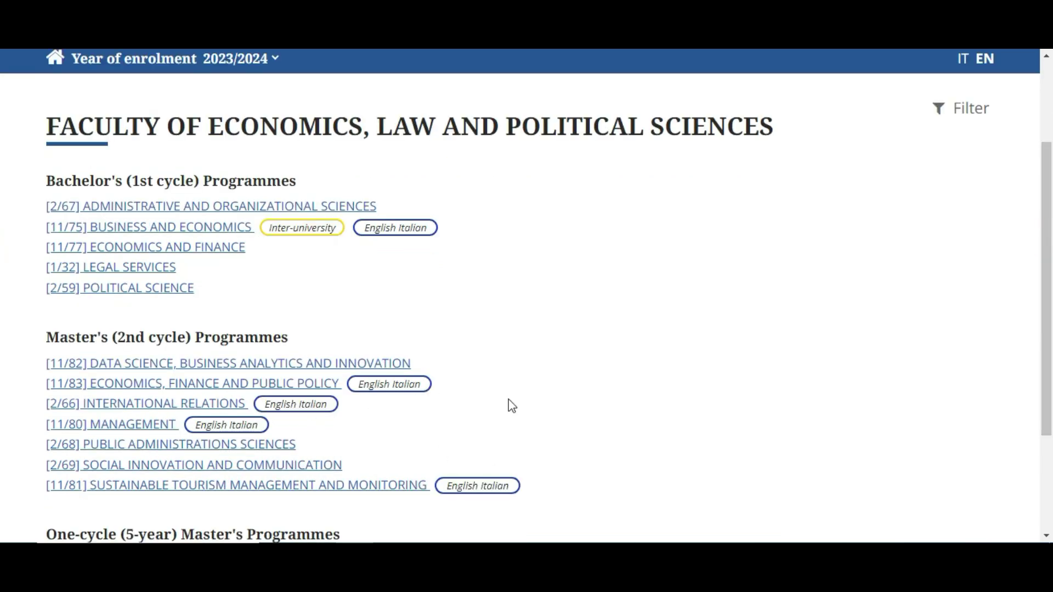
pyautogui.scroll(-3, 327, 454)
pyautogui.scroll(5, 466, 475)
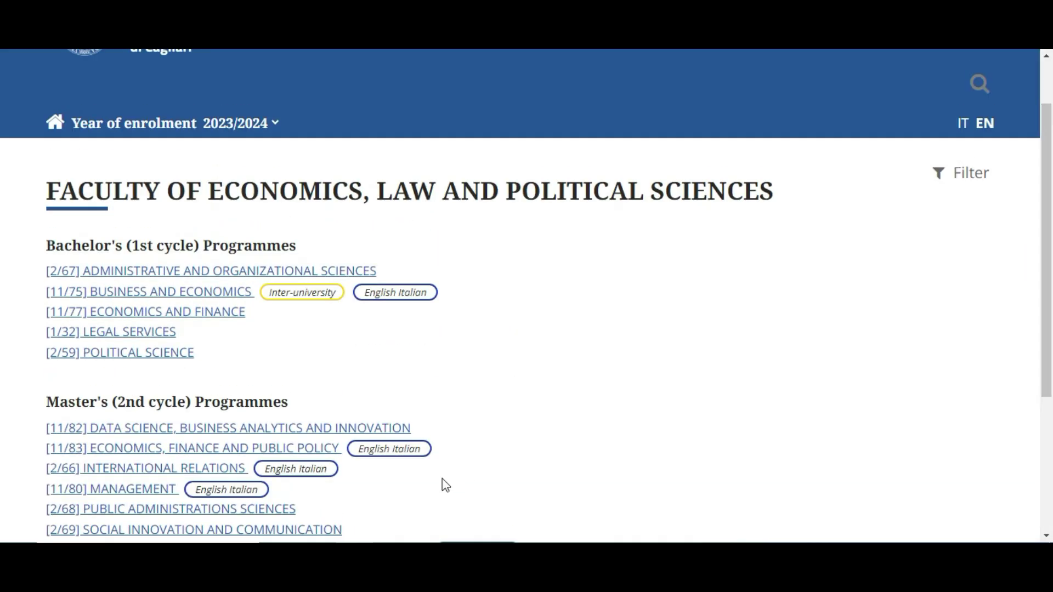
pyautogui.hotkey('alt', 'Left')
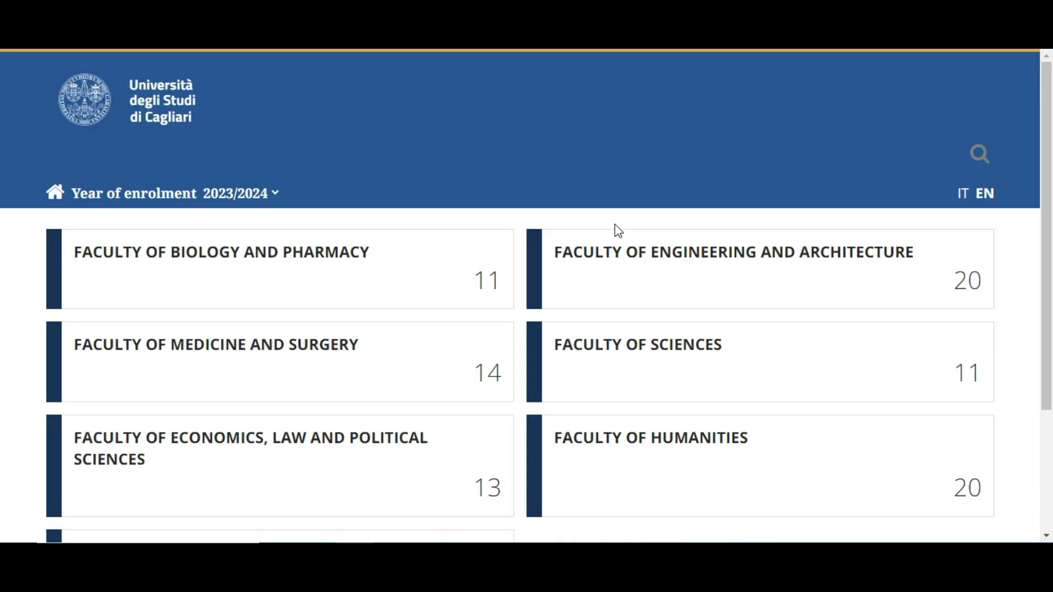
pyautogui.click(677, 449)
pyautogui.moveTo(1044, 140); pyautogui.dragTo(1048, 239)
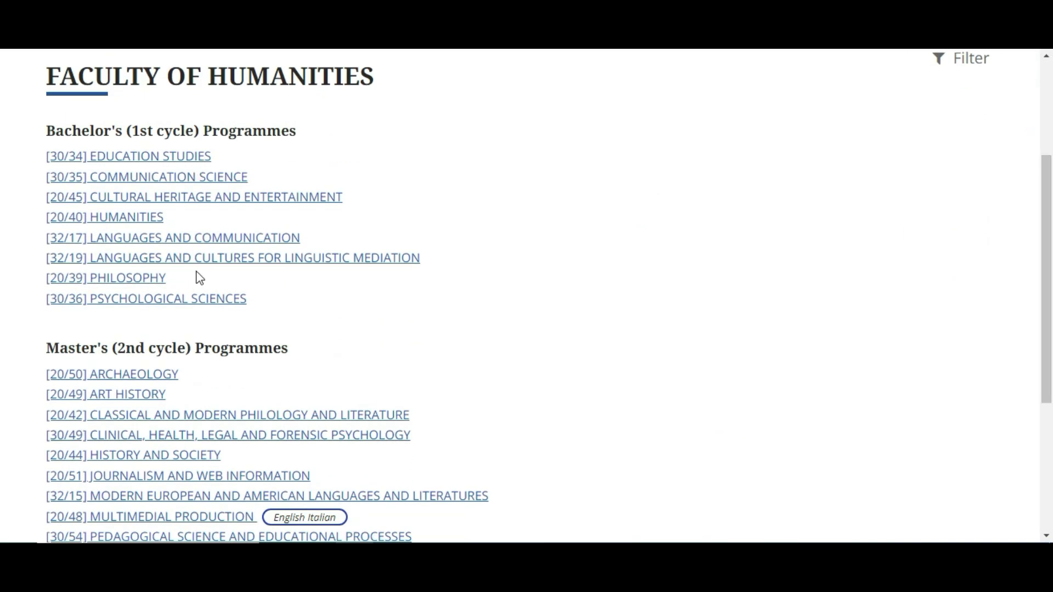
pyautogui.scroll(-2, 477, 409)
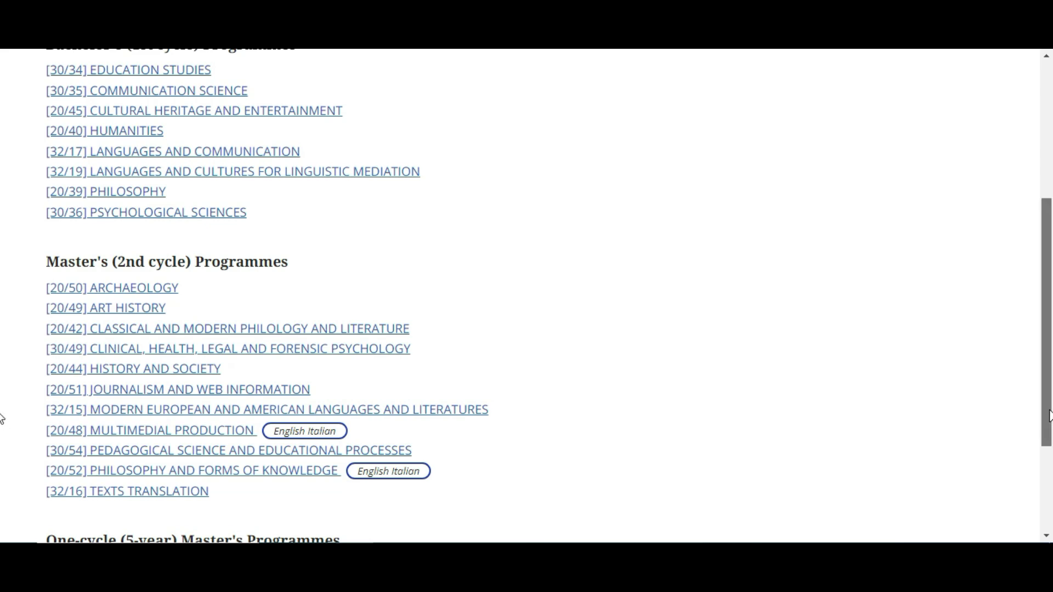
pyautogui.scroll(-1, 1049, 414)
pyautogui.moveTo(1049, 412); pyautogui.dragTo(1050, 307)
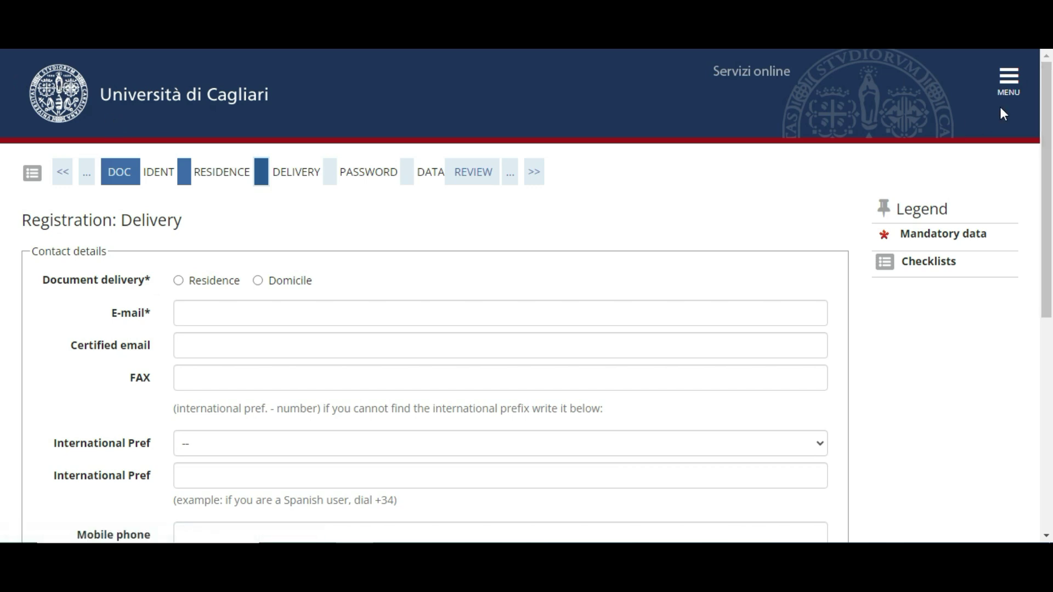
# Go to the university's online services home page and open the web registration page
pyautogui.click(55, 112)
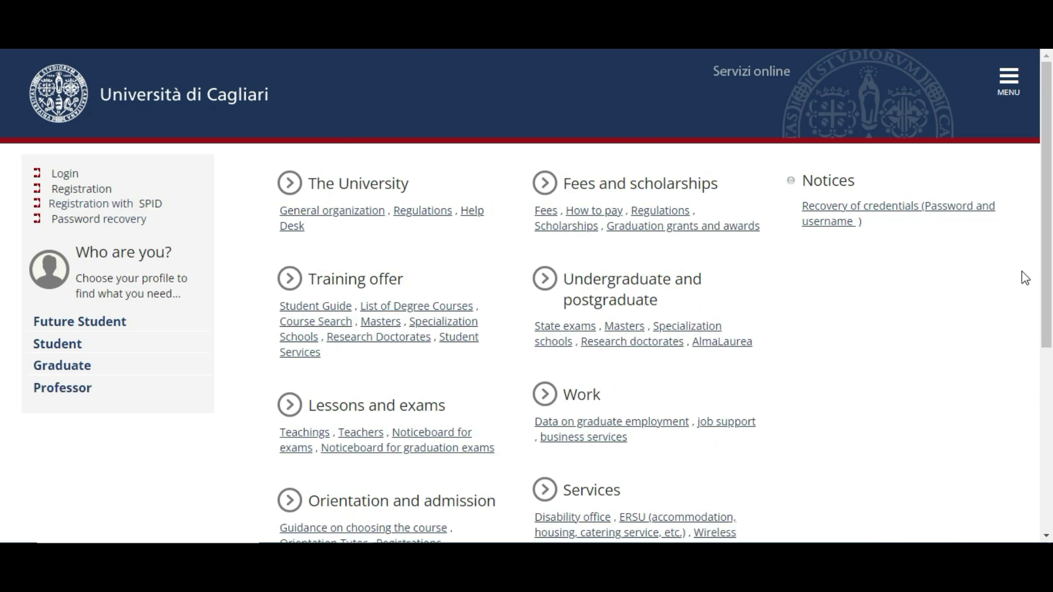
pyautogui.click(1008, 83)
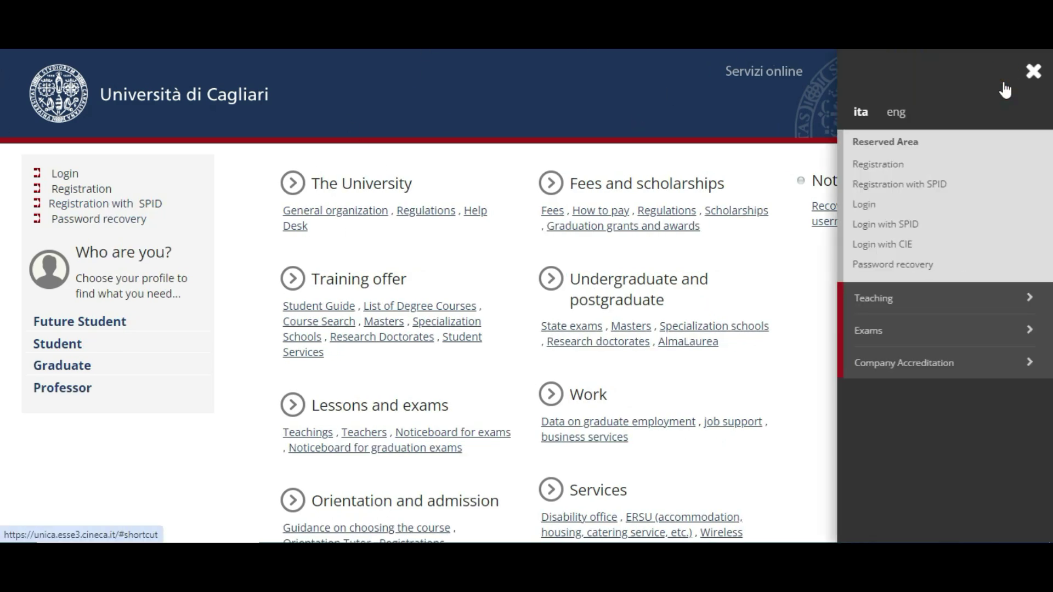
pyautogui.click(873, 171)
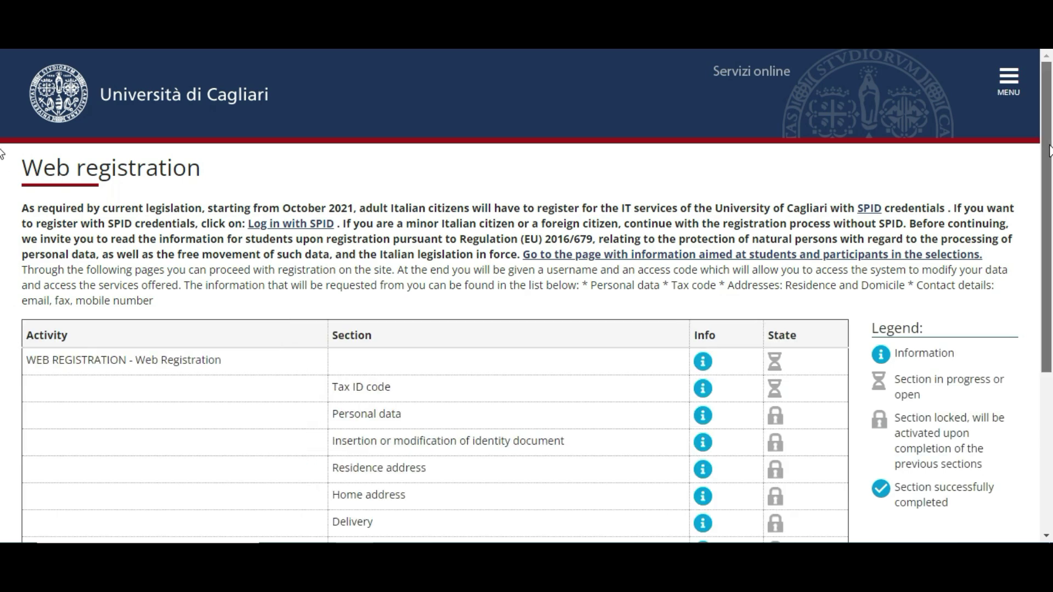
# Start the web registration, declare being a foreign student without an Italian tax code, and proceed to the personal data
pyautogui.scroll(-5, 988, 172)
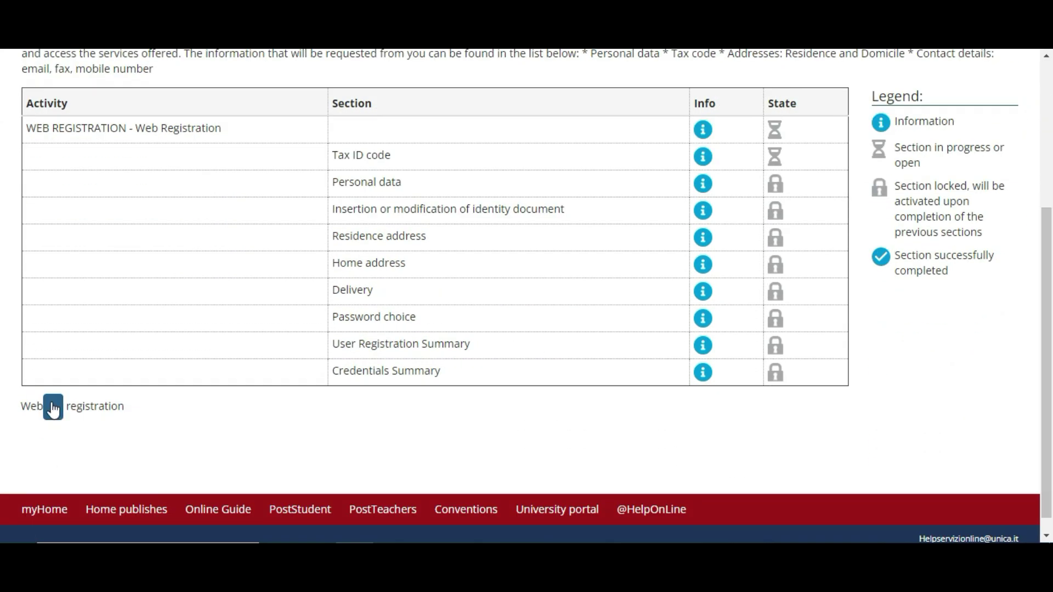
pyautogui.click(53, 413)
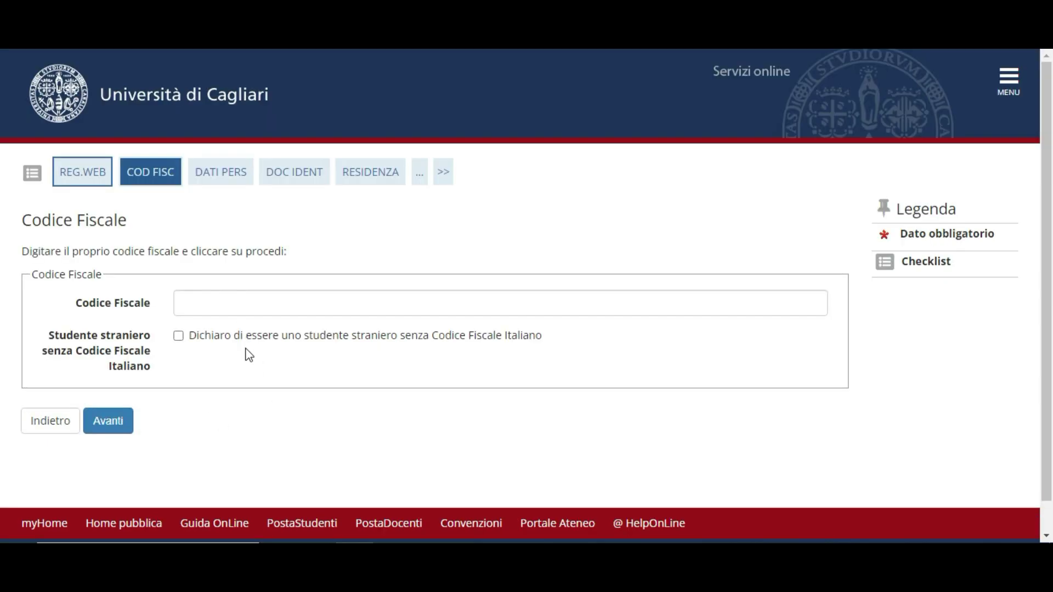
pyautogui.click(179, 336)
pyautogui.click(108, 421)
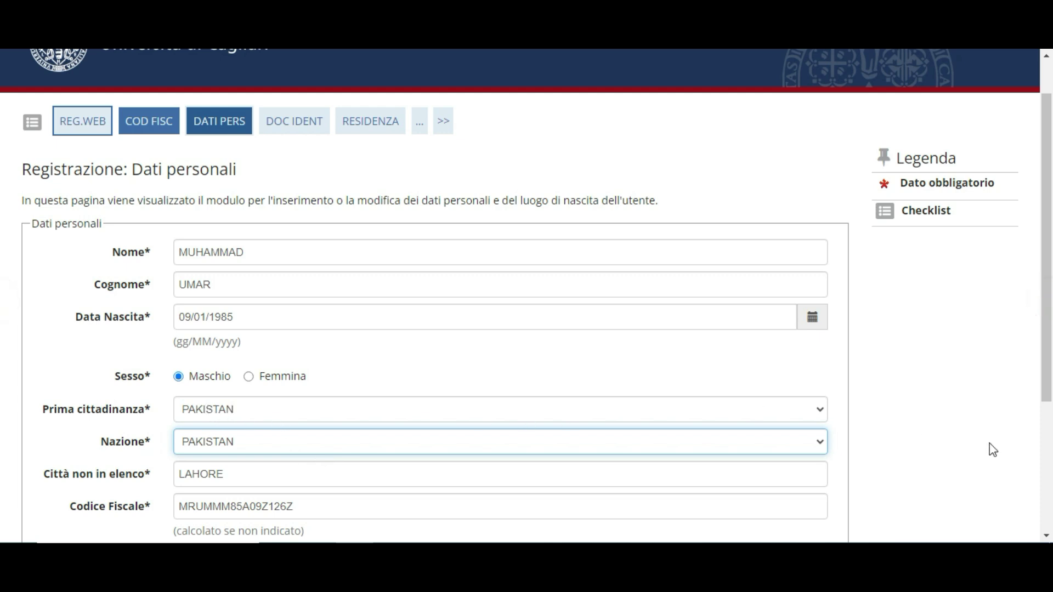
# Translate the personal data form into English and try to submit it with the entered tax ID code
pyautogui.rightClick(912, 440)
pyautogui.click(795, 346)
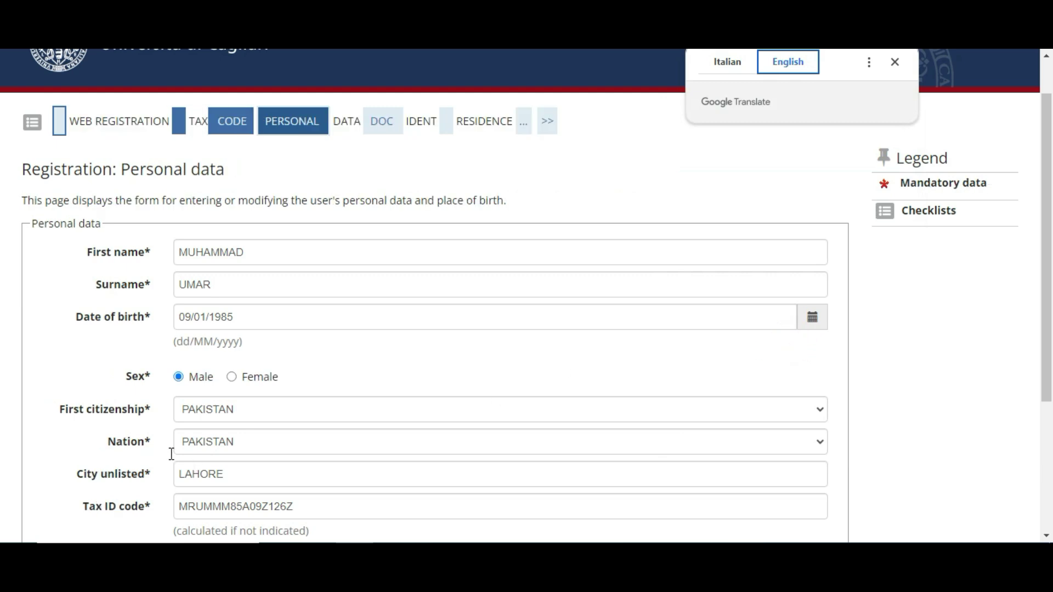
pyautogui.scroll(-1, 451, 436)
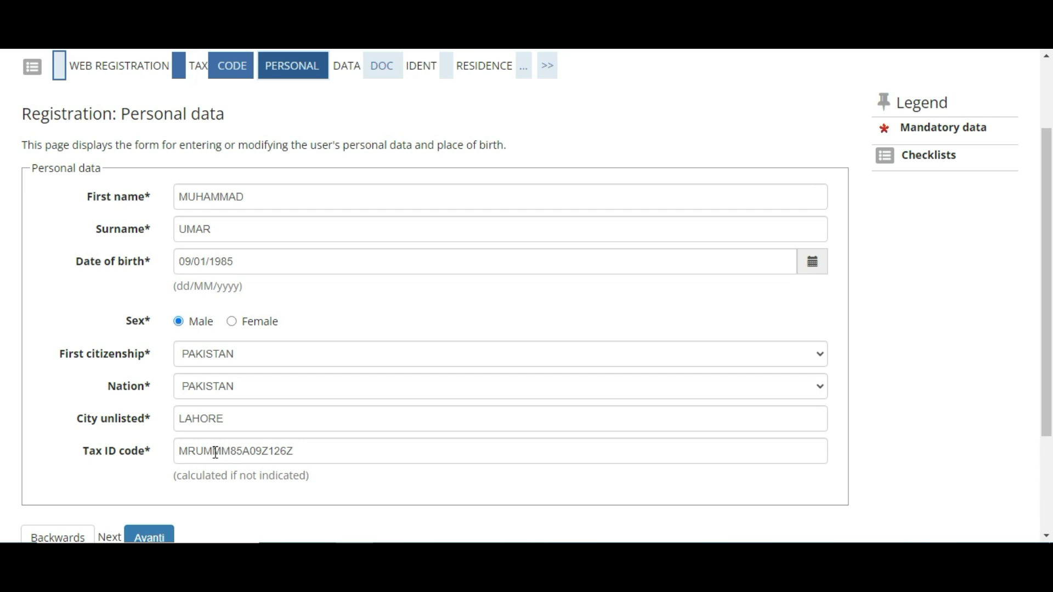
pyautogui.scroll(-1, 285, 465)
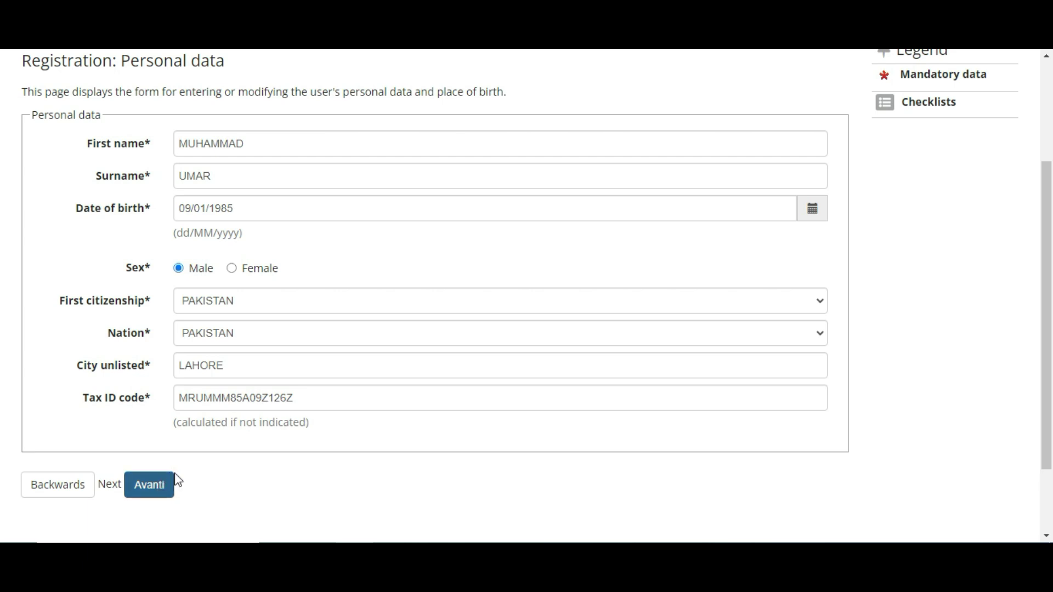
pyautogui.click(160, 483)
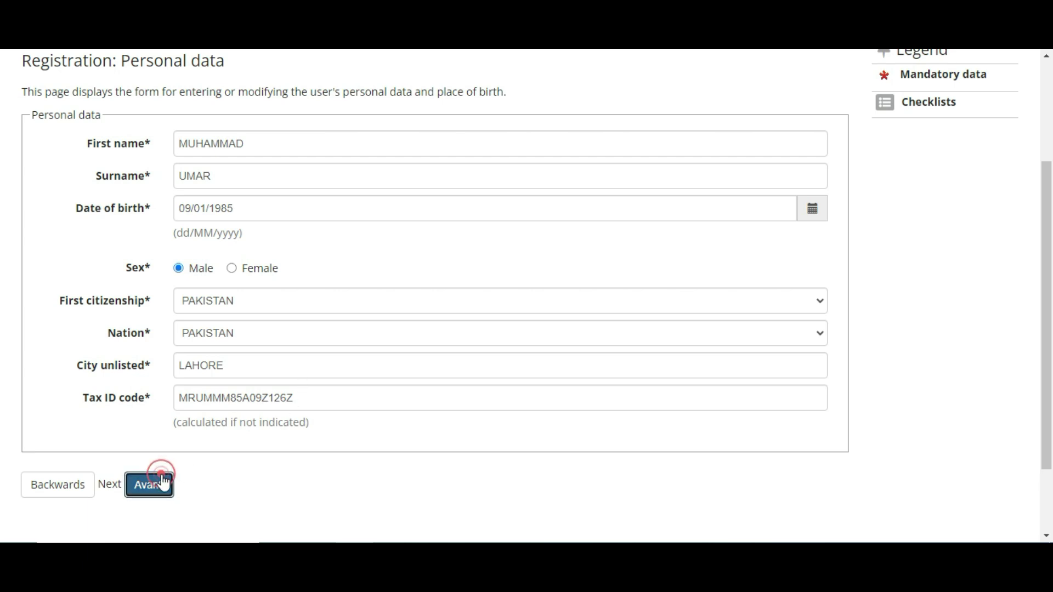
# Clear the tax ID code so that it is calculated automatically, and submit the personal data form
pyautogui.scroll(-4, 4, 254)
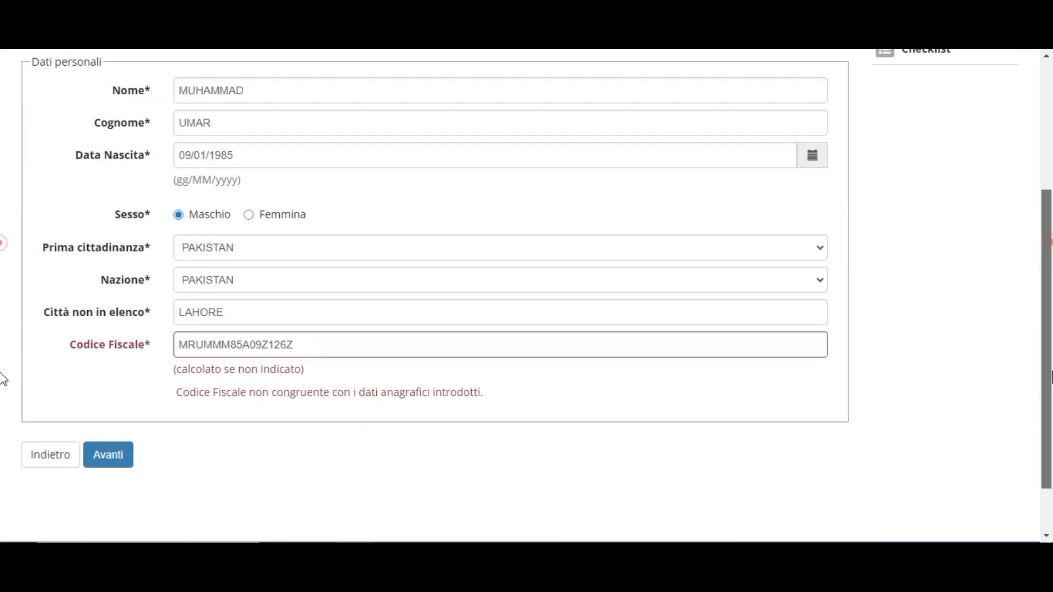
pyautogui.tripleClick(299, 349)
pyautogui.press('BackSpace')
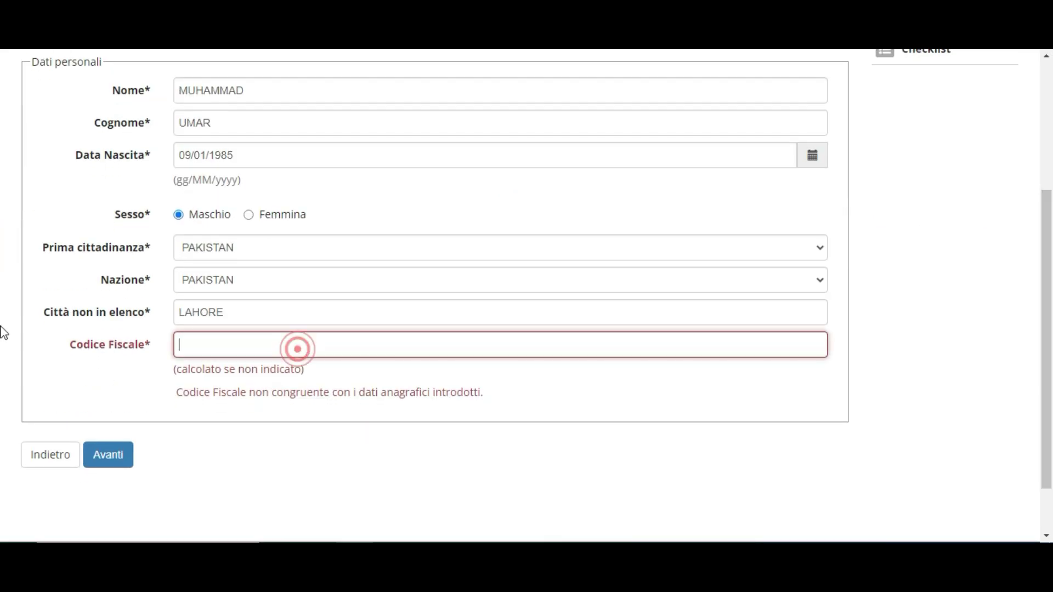
pyautogui.click(117, 470)
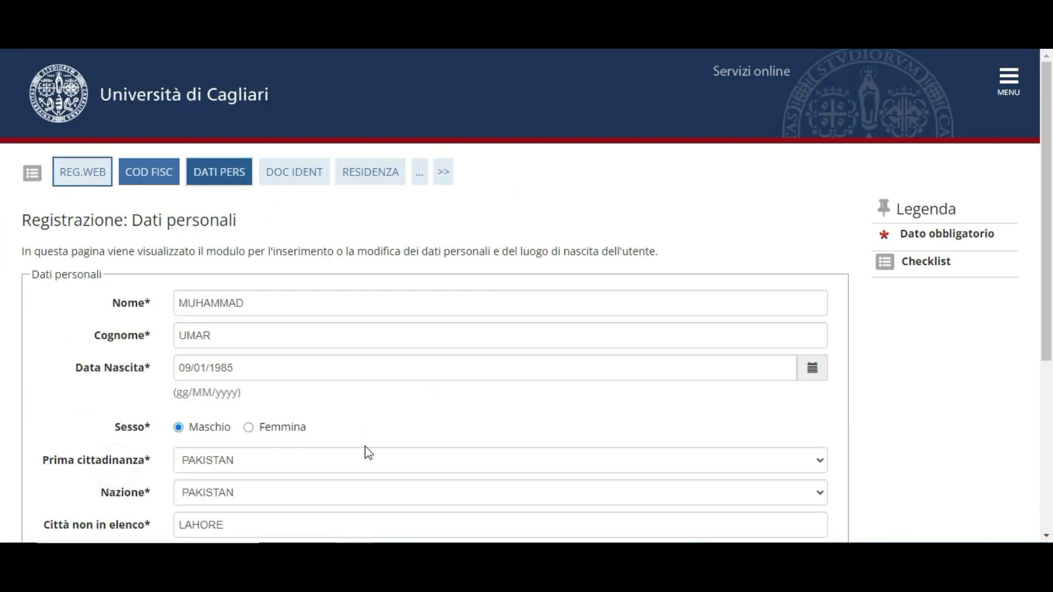
pyautogui.scroll(-5, 3, 269)
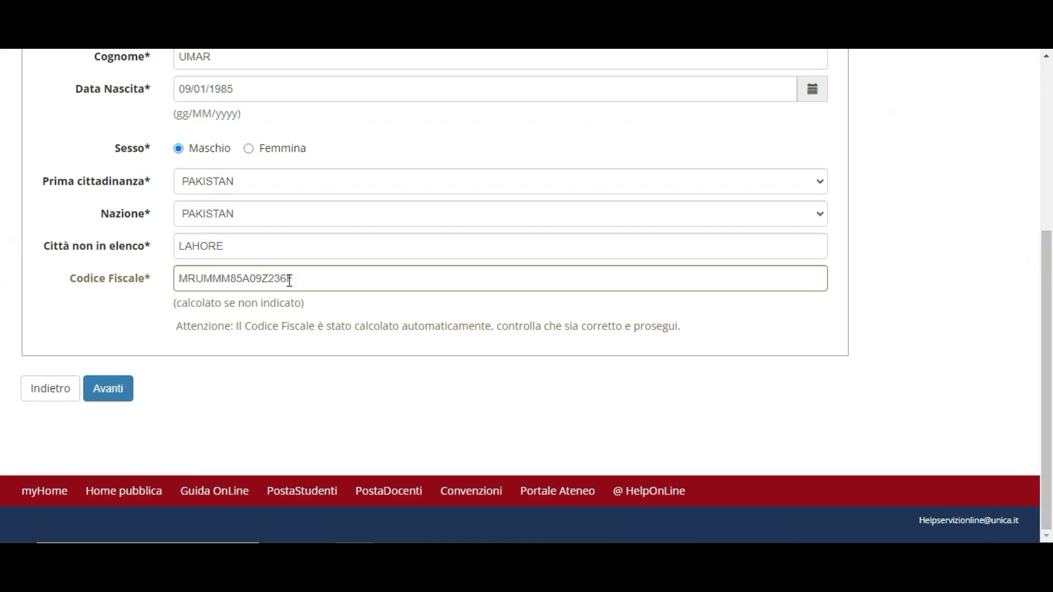
pyautogui.click(110, 396)
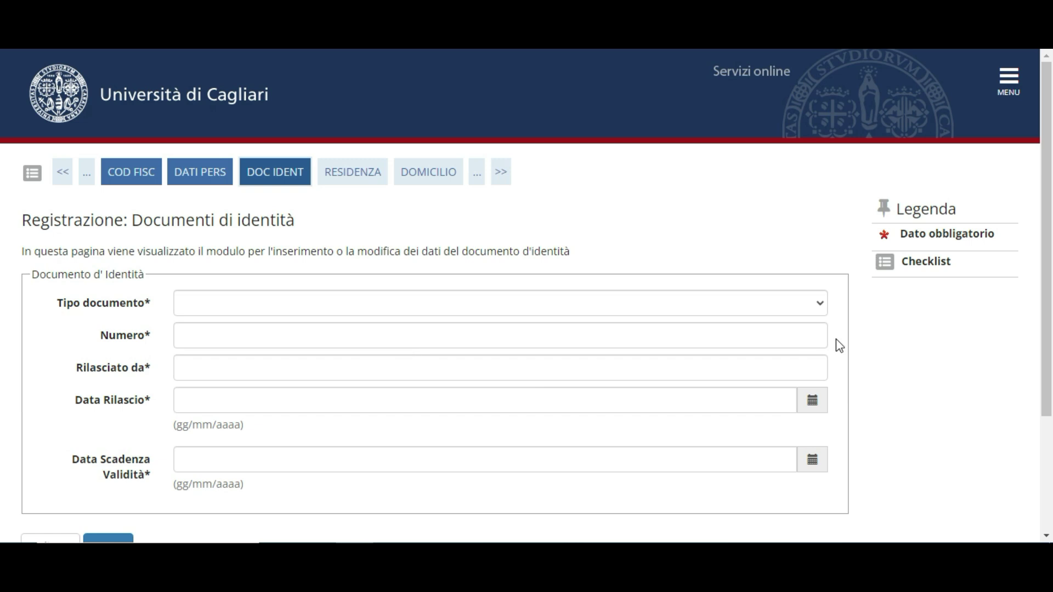
# Submit the identity document details for a Passport issued by PAKISTAN, with its number, release date 17/01/2020 and expiration date 18/01/2030
pyautogui.scroll(-1, 2, 268)
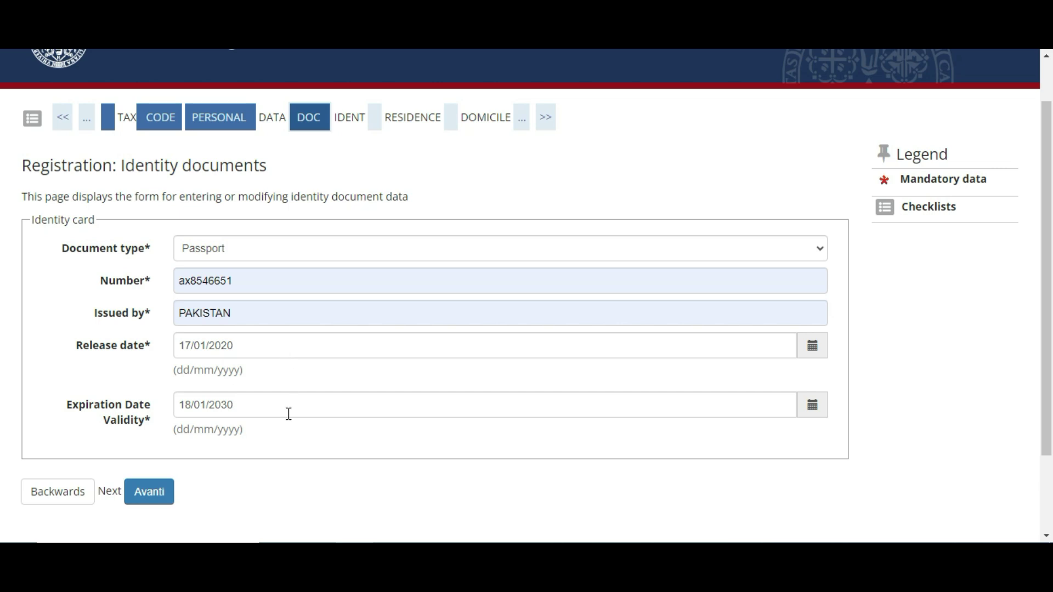
pyautogui.click(149, 505)
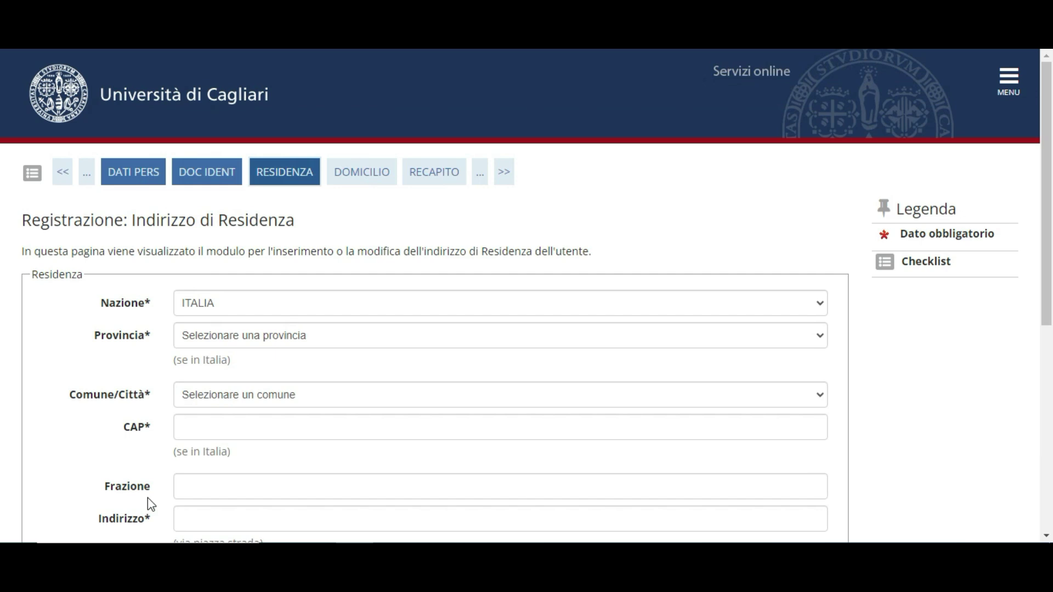
# Translate the residence form into English and submit the residence address and telephone, with validity start 23/01/2020 and domicile coinciding with residence
pyautogui.rightClick(859, 475)
pyautogui.click(794, 373)
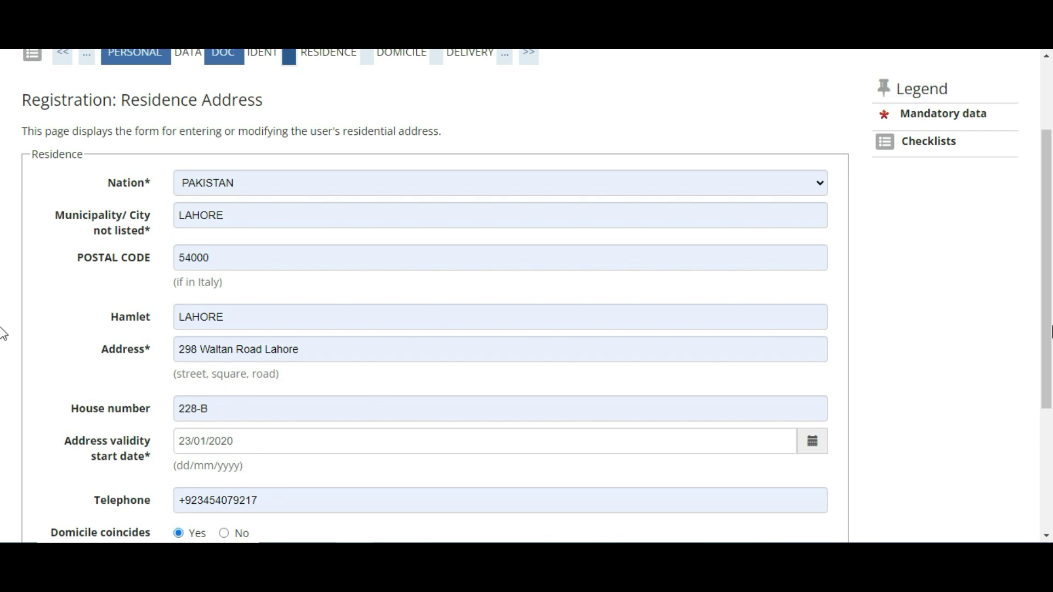
pyautogui.scroll(-1, 1044, 301)
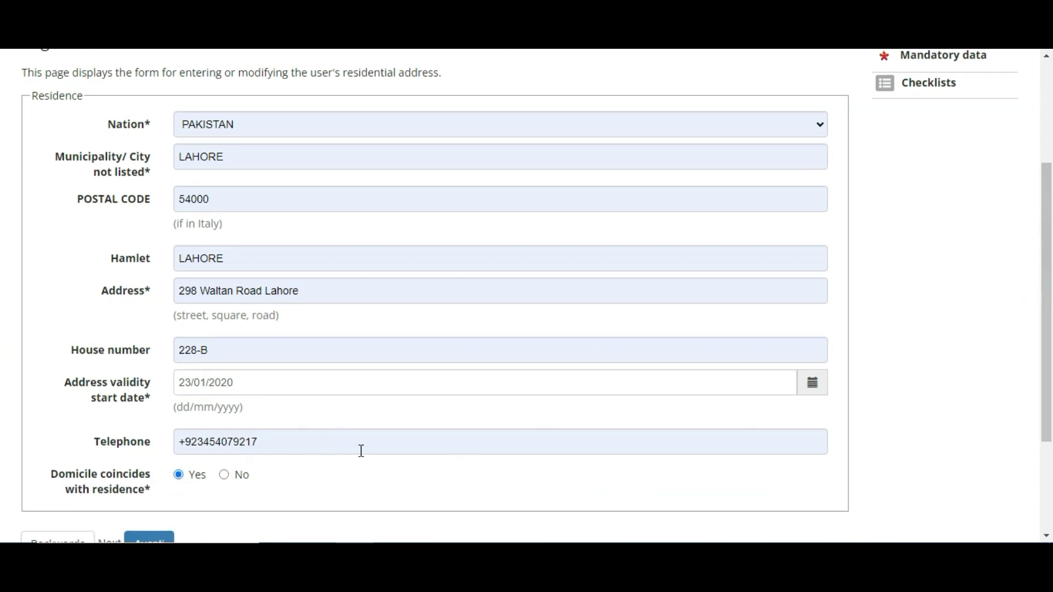
pyautogui.scroll(-1, 3, 351)
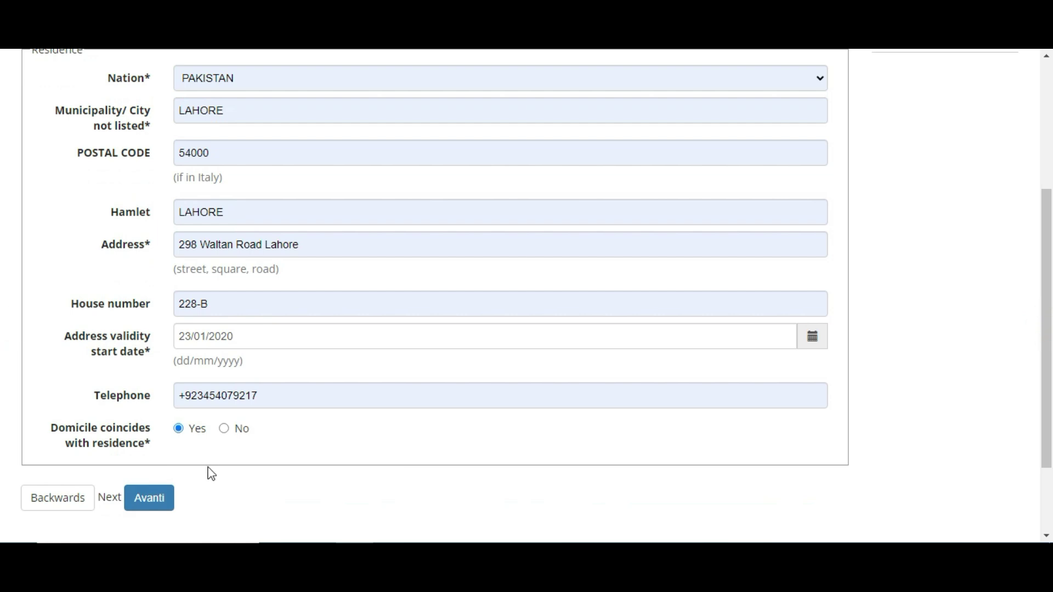
pyautogui.click(159, 501)
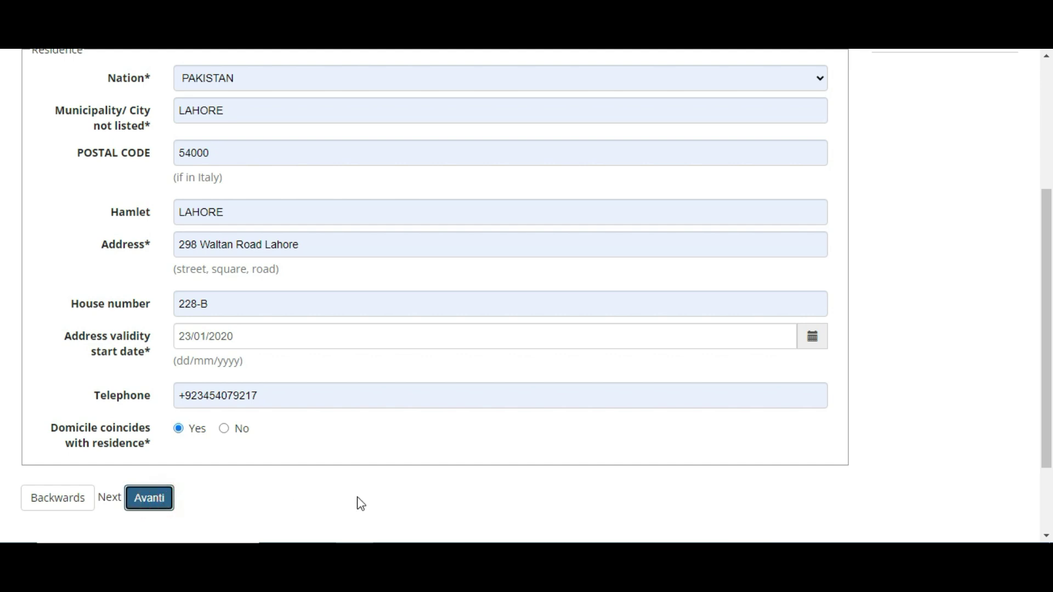
# Submit the contact details with Residenza delivery, e-mail, mobile number, prefix +92, operator ALTRO, and S for privacy and SMS, continuing to the registration summary
pyautogui.scroll(-2, 2, 257)
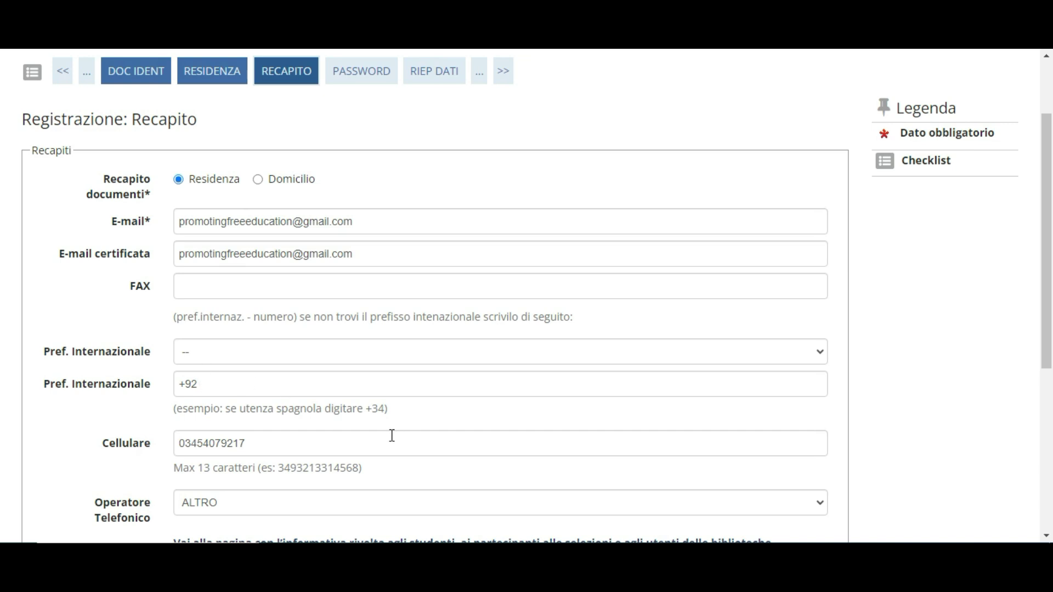
pyautogui.scroll(-2, 395, 430)
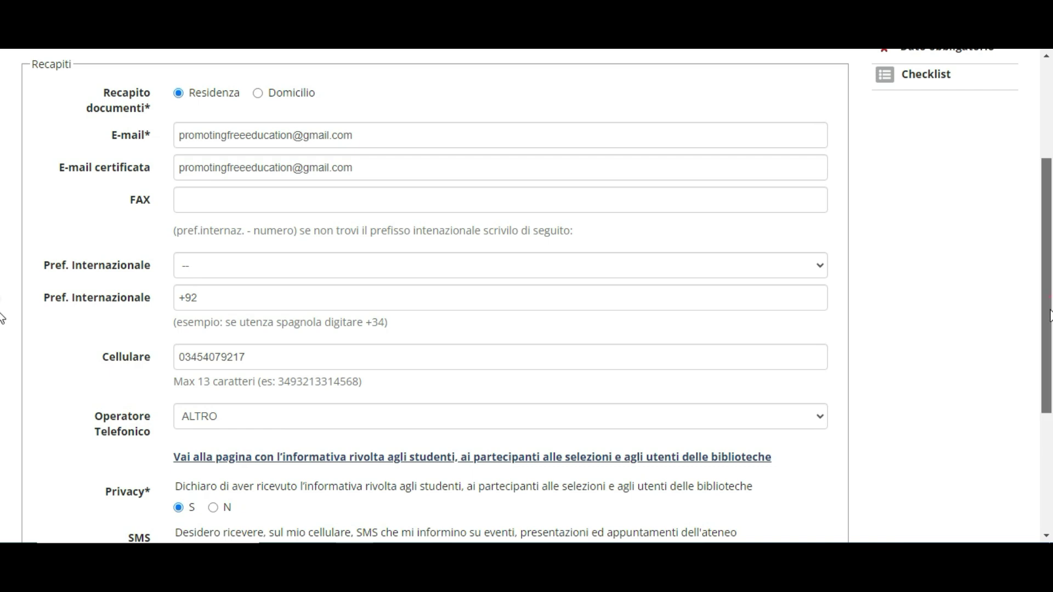
pyautogui.scroll(-1, 425, 515)
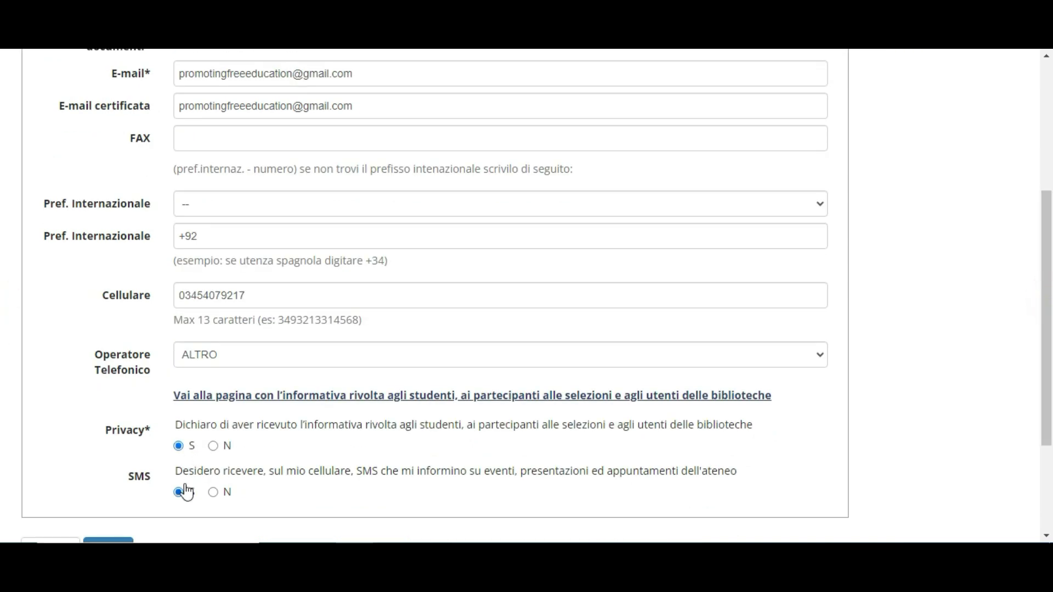
pyautogui.tripleClick(1039, 306)
pyautogui.click(827, 423)
pyautogui.scroll(-2, 3, 450)
pyautogui.click(112, 419)
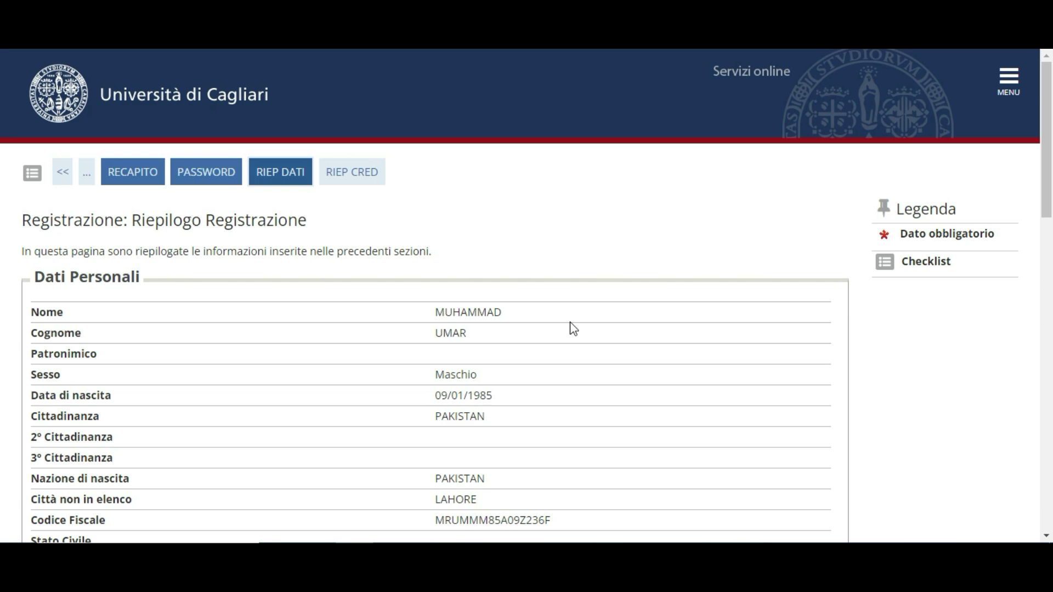
# Translate the registration summary into English and review the personal, identity document, residence and contact data
pyautogui.scroll(-5, 3, 187)
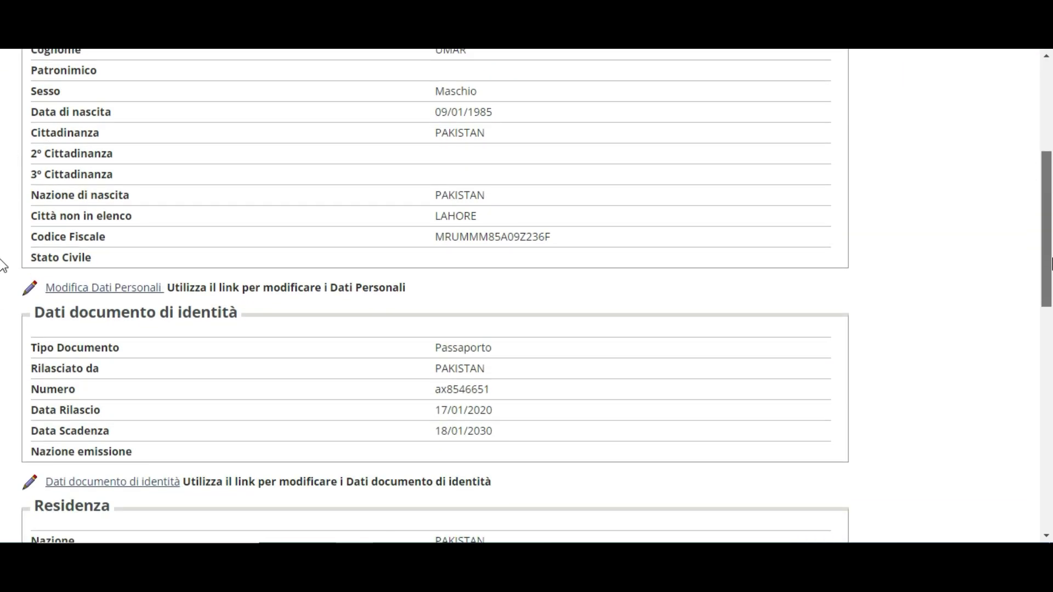
pyautogui.scroll(-1, 3, 269)
pyautogui.moveTo(1049, 269); pyautogui.dragTo(1049, 351)
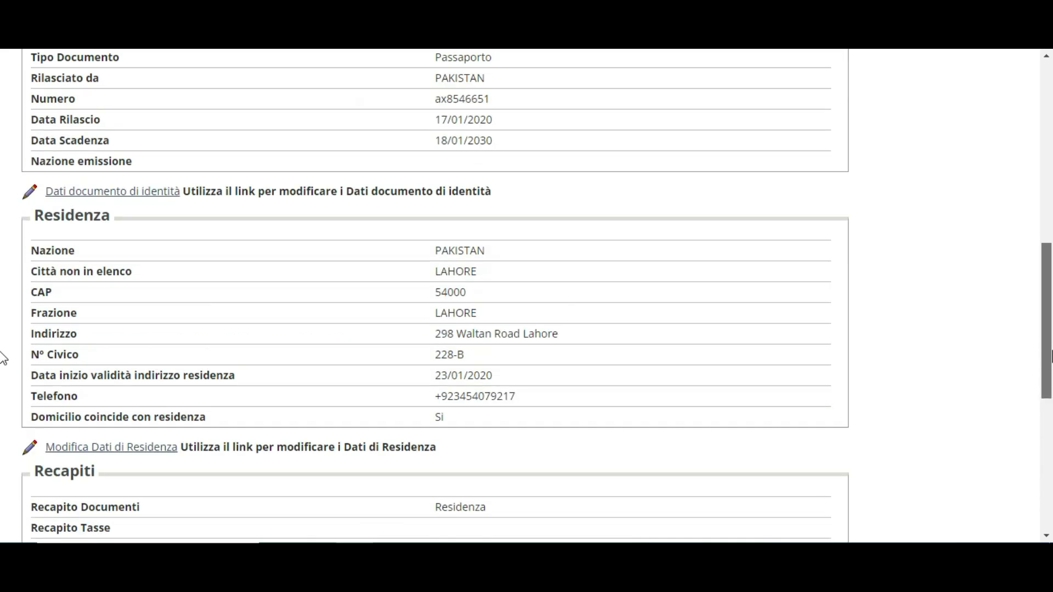
pyautogui.rightClick(772, 460)
pyautogui.click(816, 360)
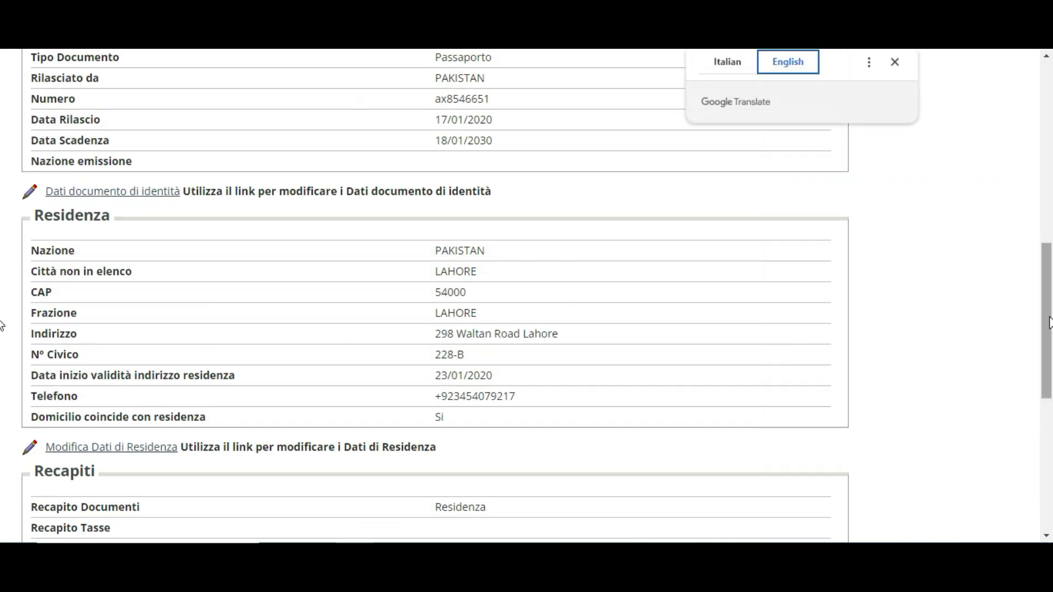
pyautogui.moveTo(1049, 320)
pyautogui.mouseDown()
pyautogui.moveTo(1049, 439)
pyautogui.moveTo(1050, 324)
pyautogui.mouseUp()
pyautogui.scroll(4, 3, 246)
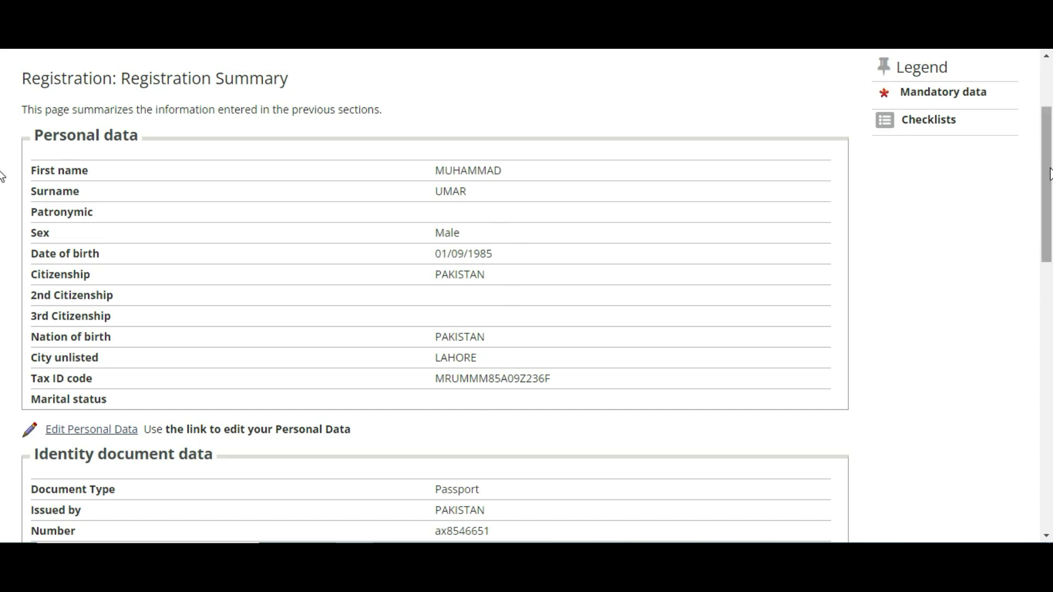
# Review the registration summary from the personal data through the contact details and confirm the registration
pyautogui.scroll(-5, 4, 170)
pyautogui.scroll(-3, 3, 273)
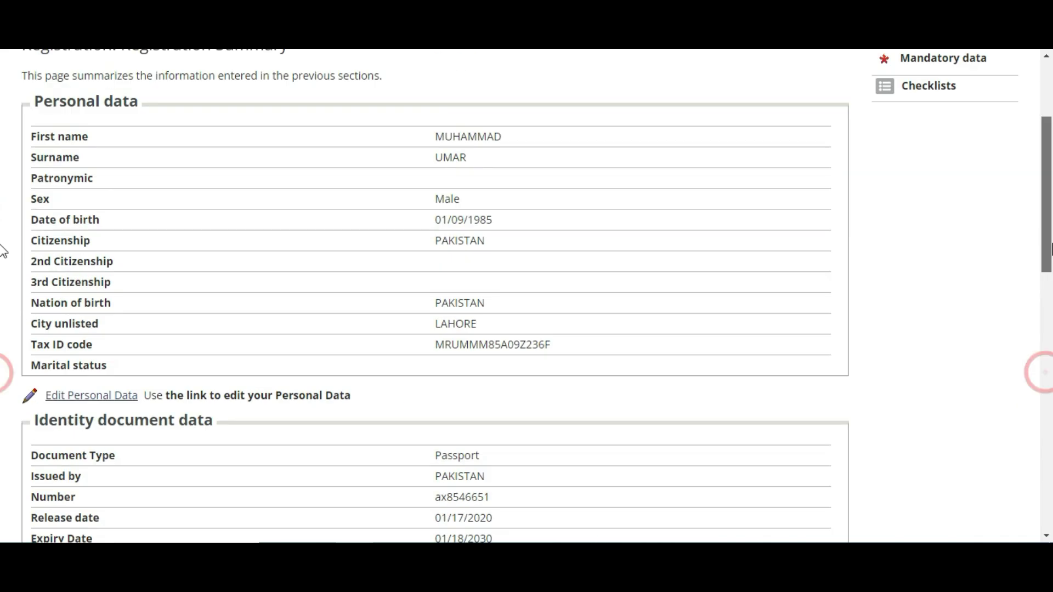
pyautogui.scroll(-3, 4, 263)
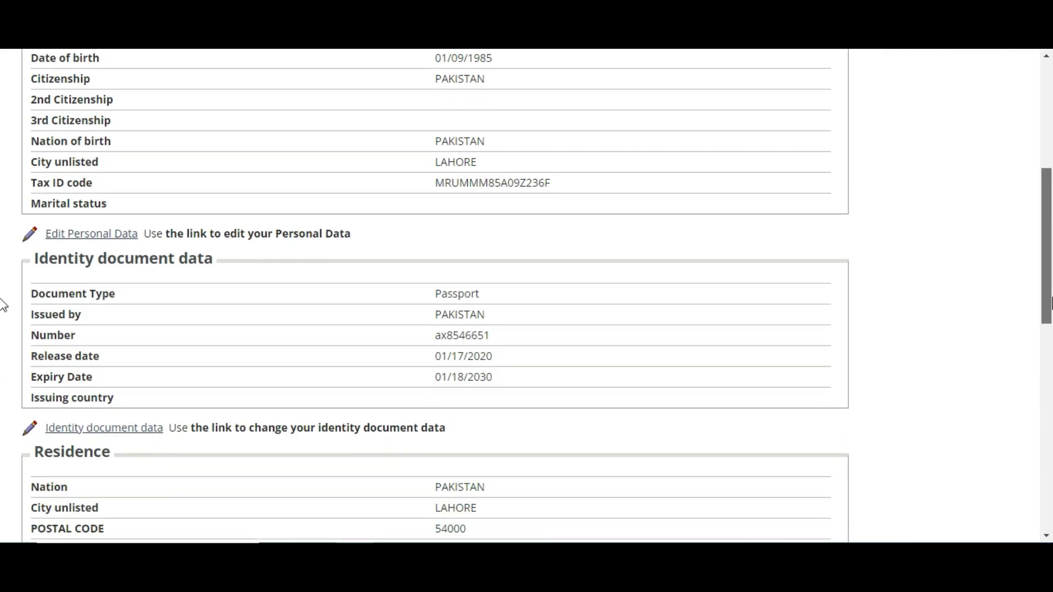
pyautogui.scroll(-1, 2, 306)
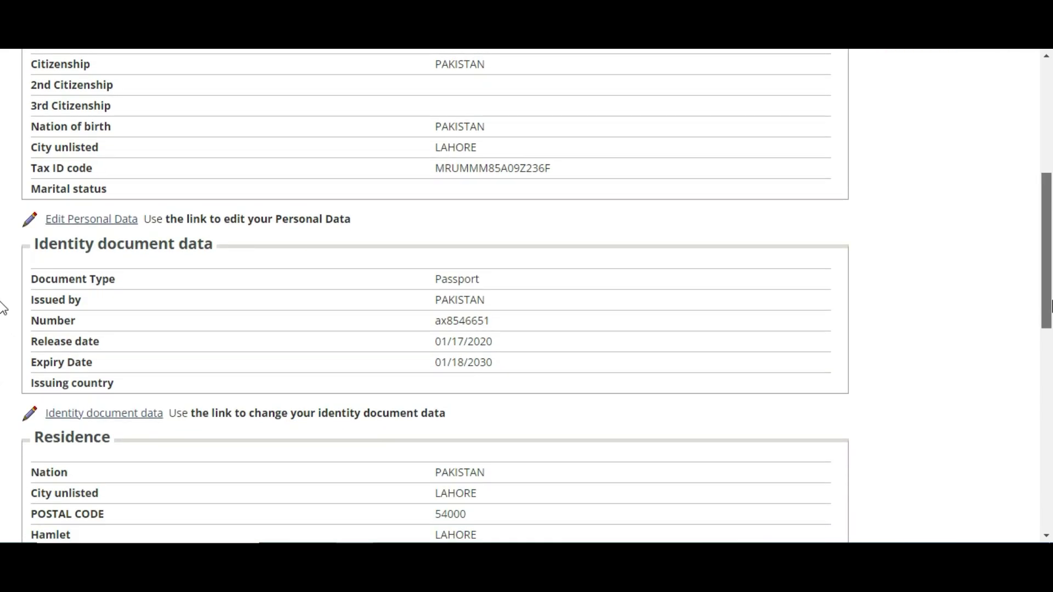
pyautogui.scroll(-6, 2, 307)
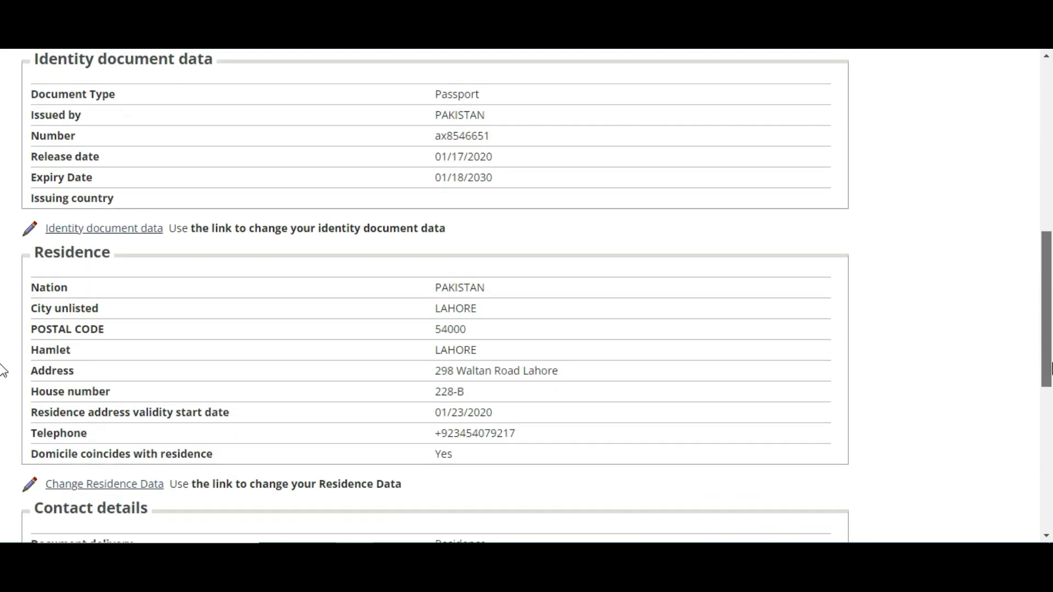
pyautogui.scroll(-5, 2, 439)
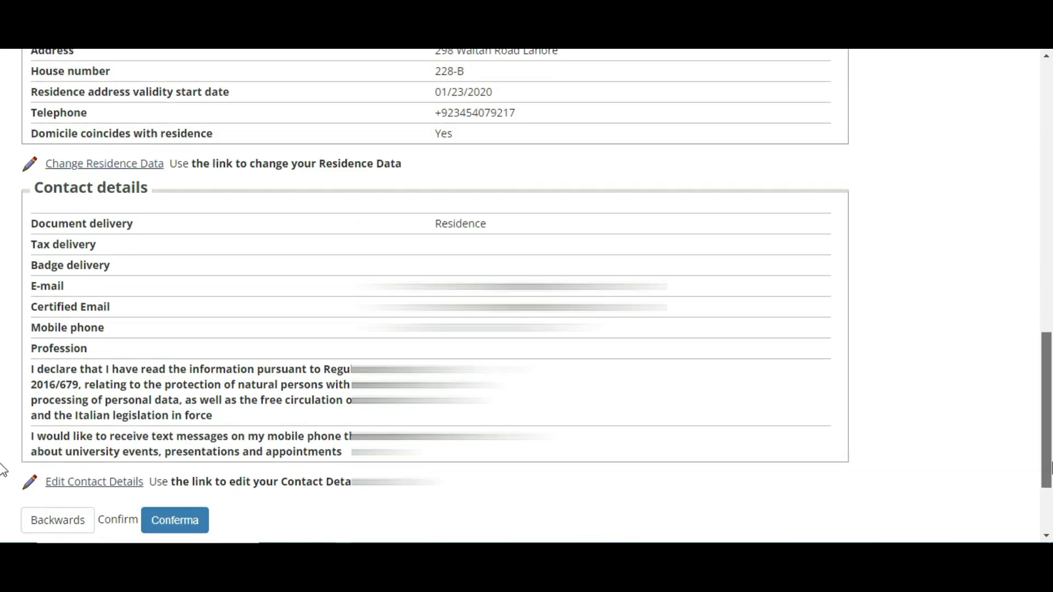
pyautogui.scroll(-2, 3, 493)
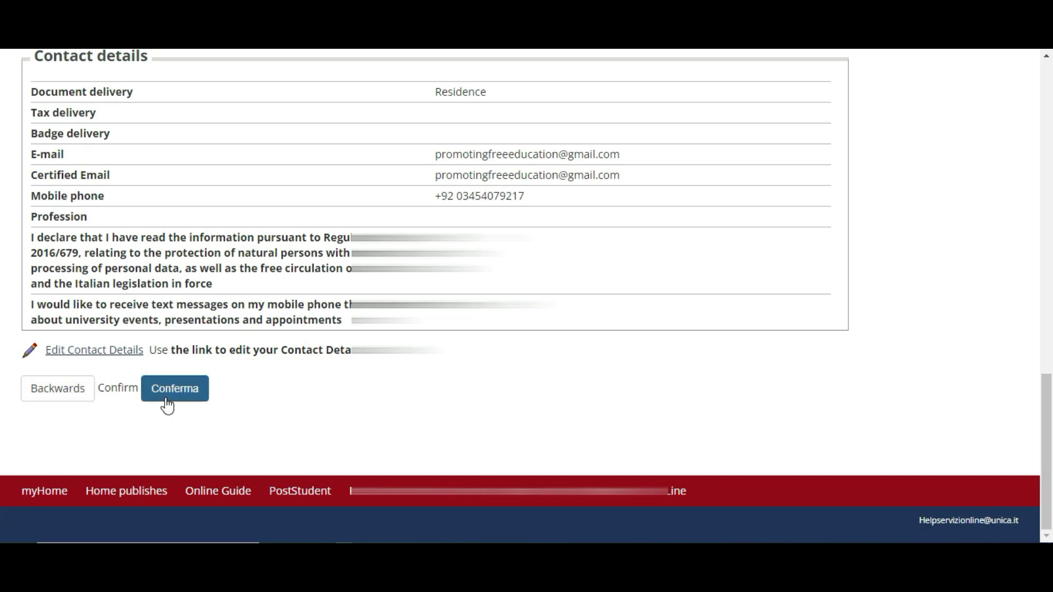
pyautogui.click(190, 402)
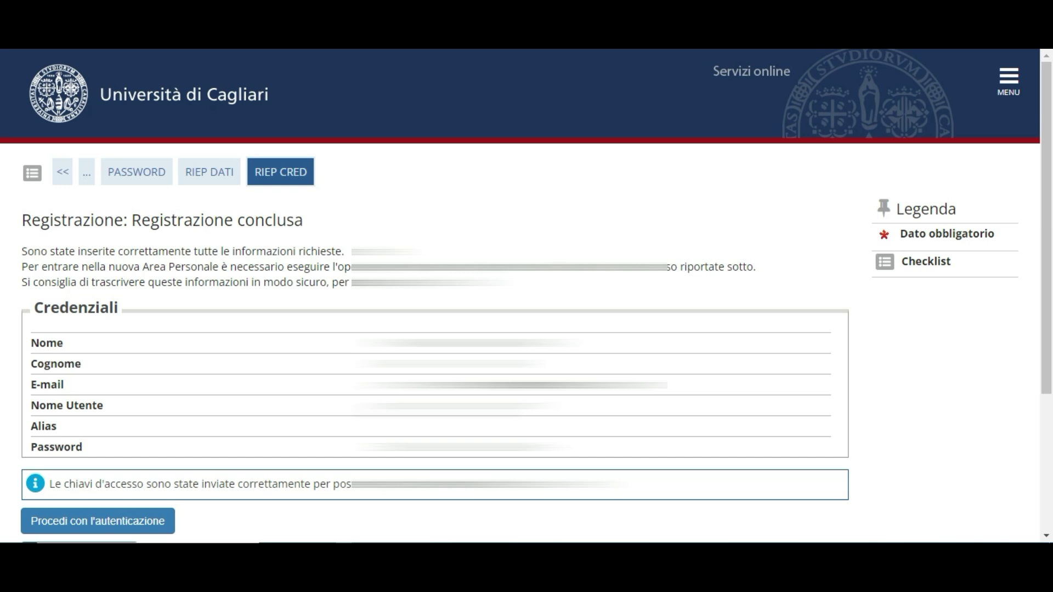
# Highlight the issued username and password, translate the registration completion page into English, and print the credentials memo
pyautogui.doubleClick(456, 405)
pyautogui.doubleClick(464, 447)
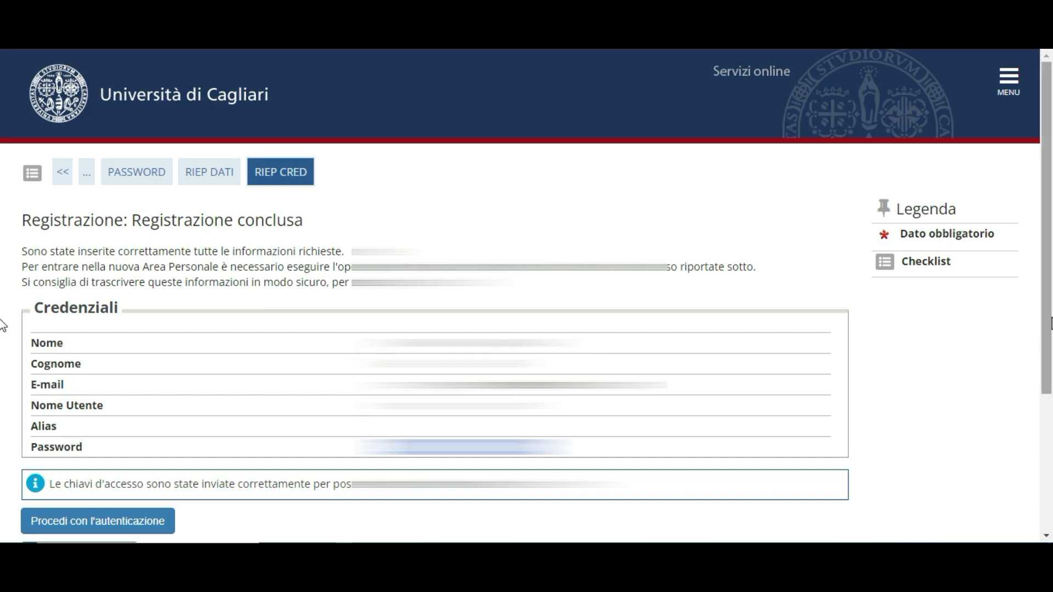
pyautogui.scroll(-3, 526, 296)
pyautogui.rightClick(369, 117)
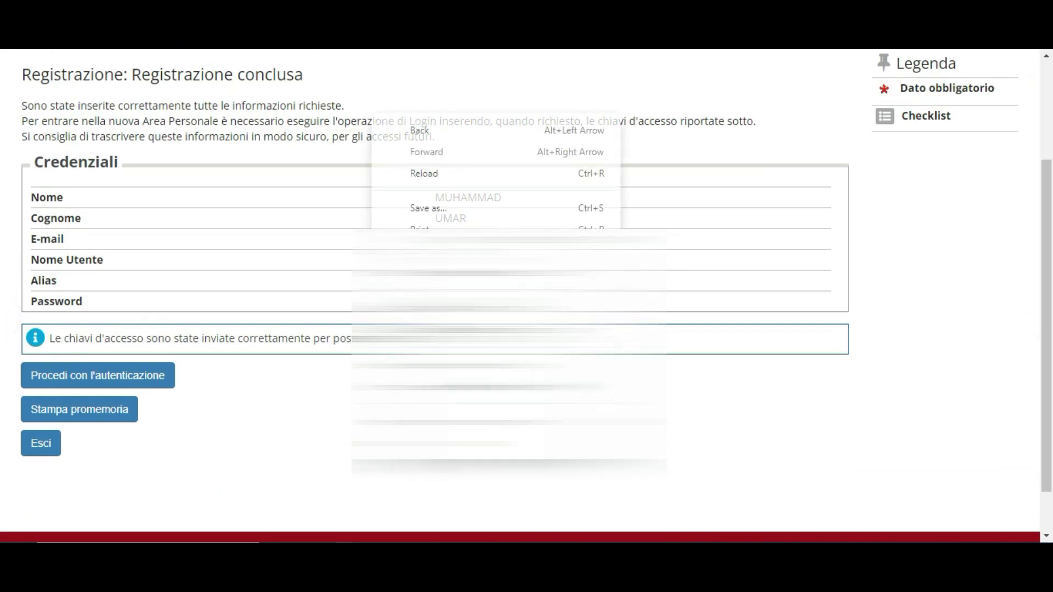
pyautogui.click(417, 364)
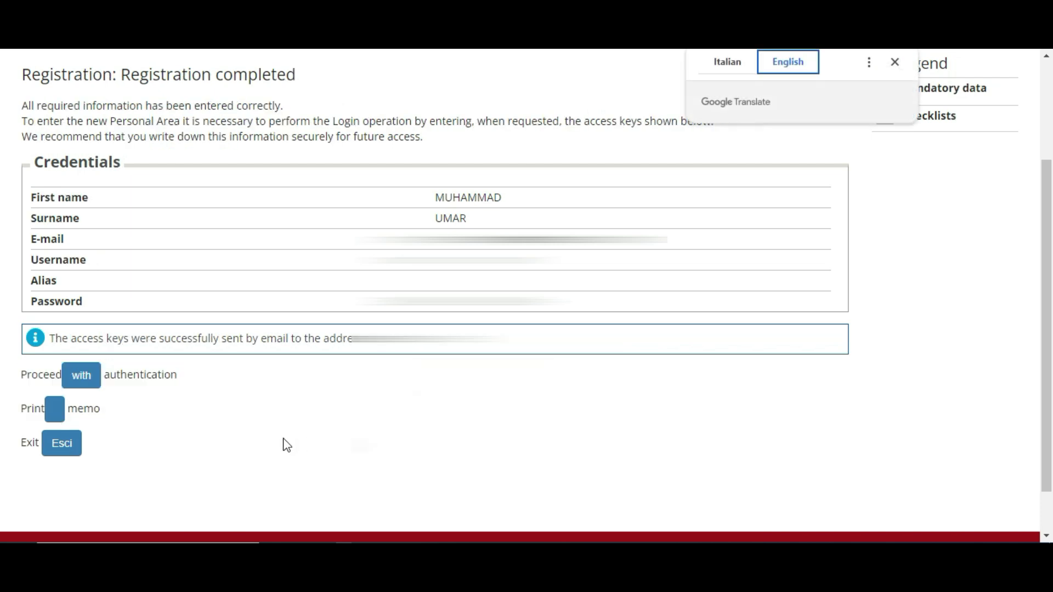
pyautogui.click(55, 409)
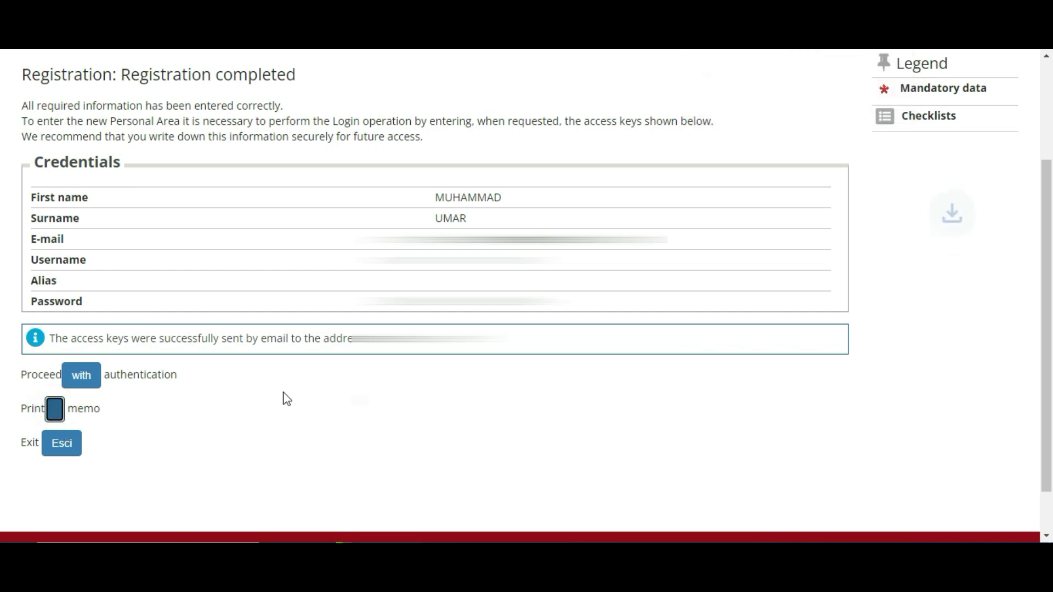
# Log in to the ESSE3 restricted area with the issued username and account password, dismissing the browser's offer to save the password
pyautogui.moveTo(759, 73)
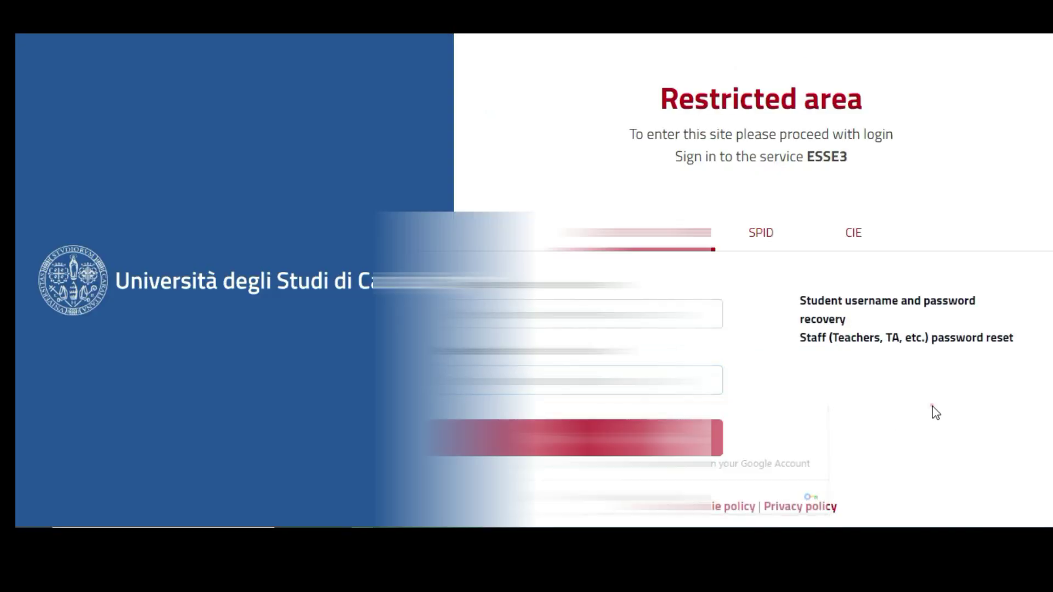
pyautogui.click(935, 411)
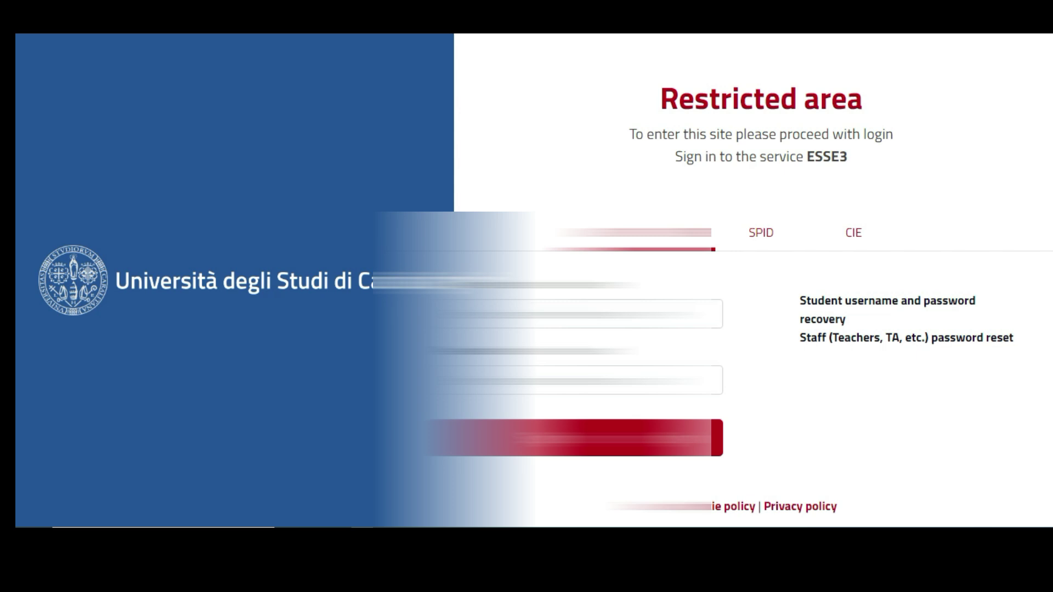
pyautogui.click(576, 313)
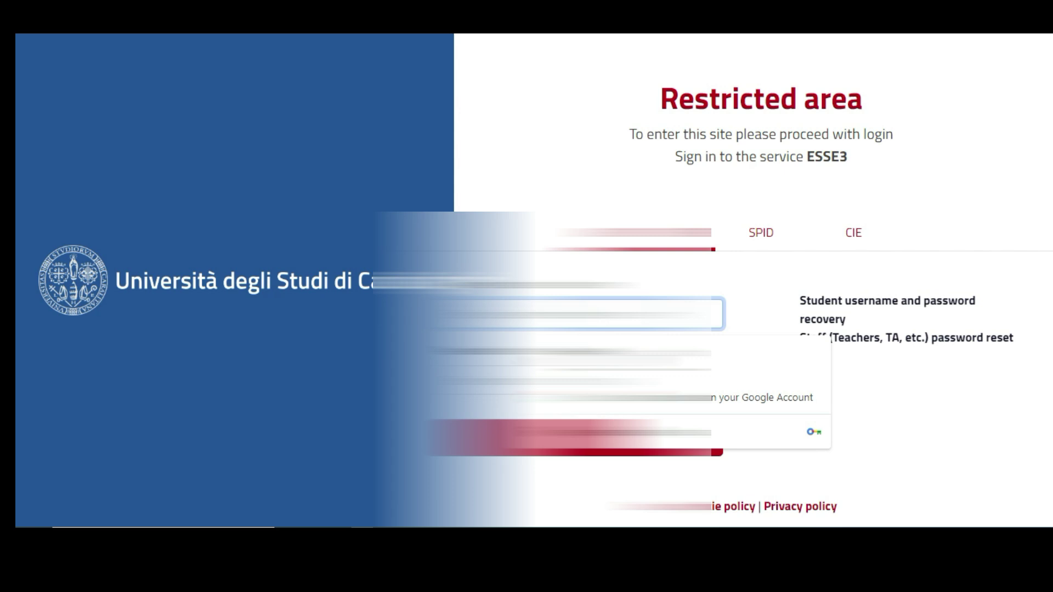
pyautogui.click(571, 378)
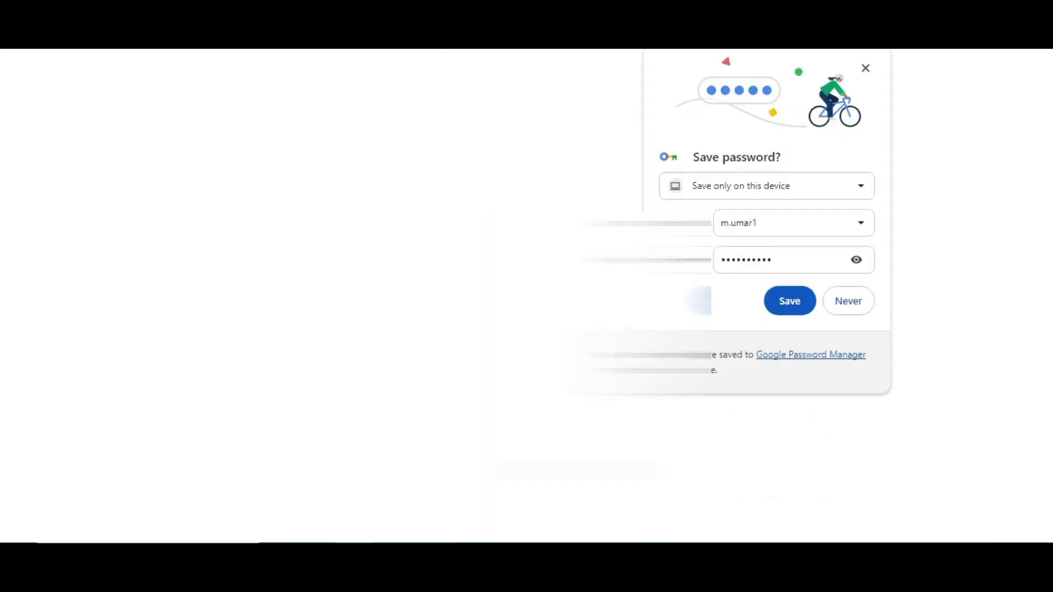
pyautogui.click(867, 64)
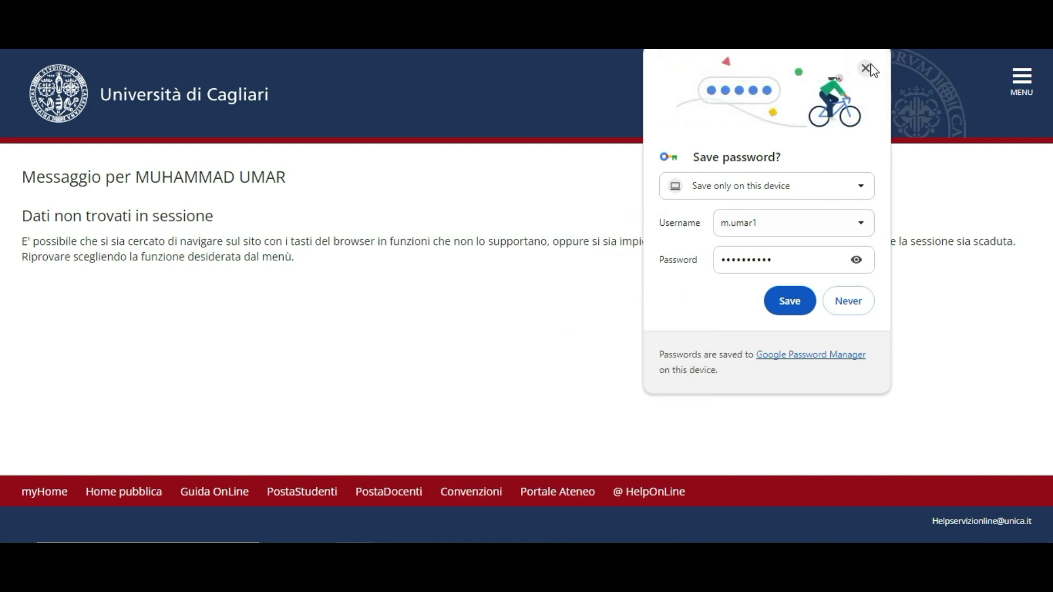
pyautogui.click(869, 67)
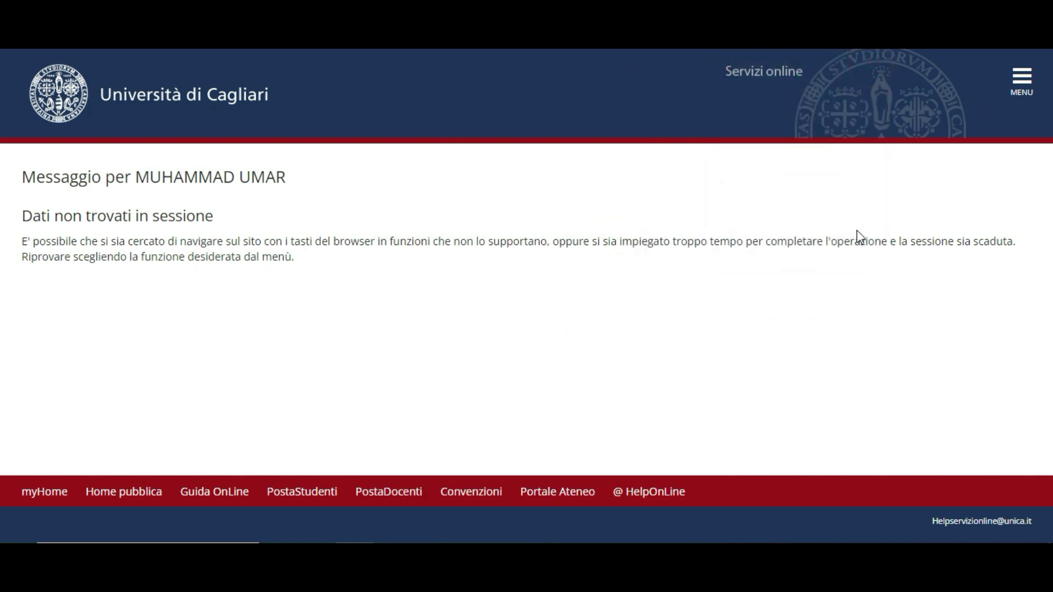
# Translate the session message page into English and open Admission Test from the Secretariat section
pyautogui.click(1021, 82)
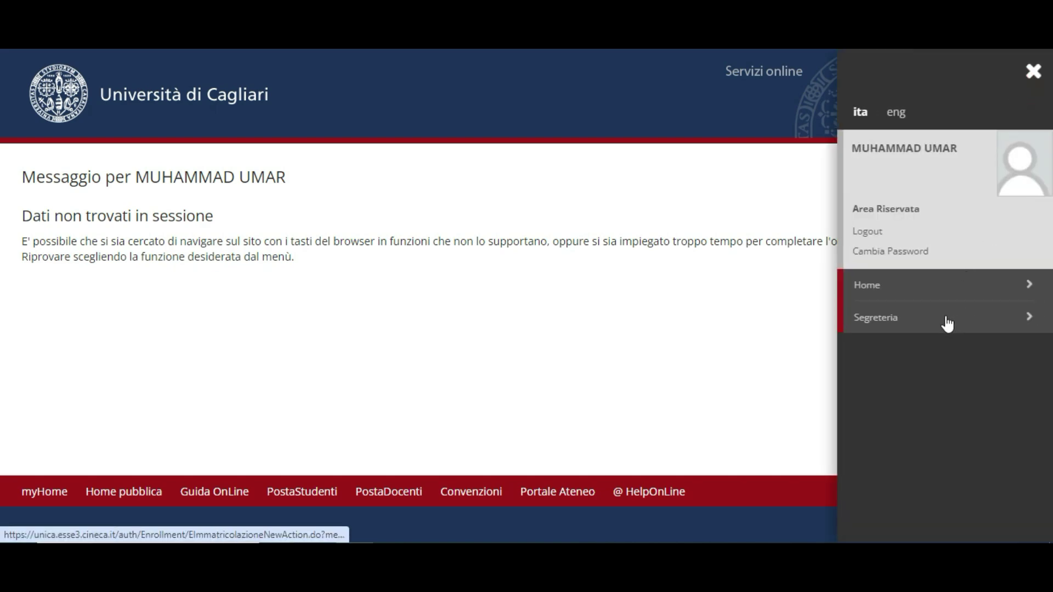
pyautogui.rightClick(743, 365)
pyautogui.click(823, 292)
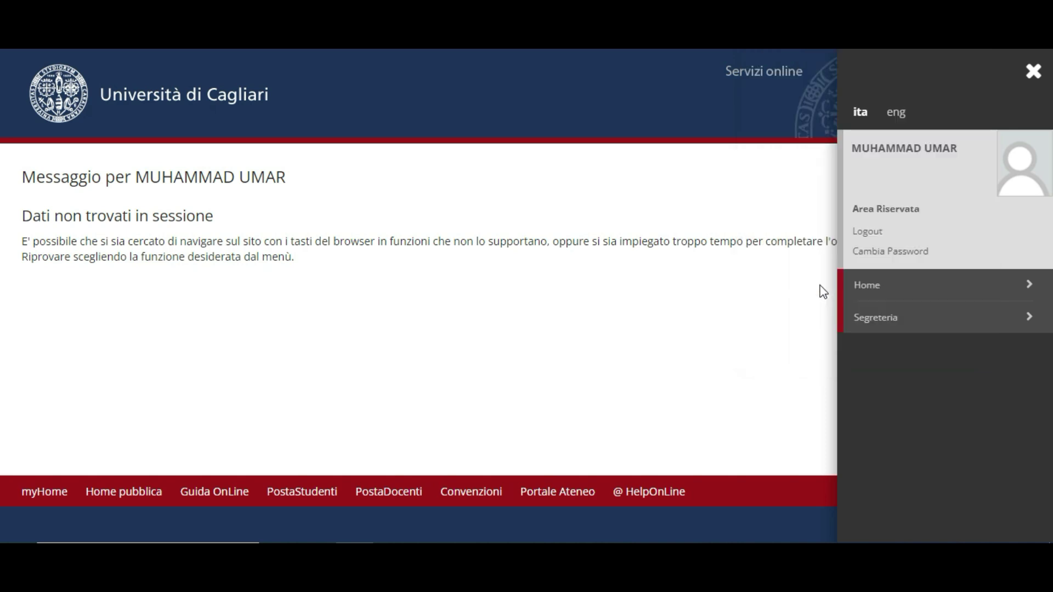
pyautogui.click(928, 317)
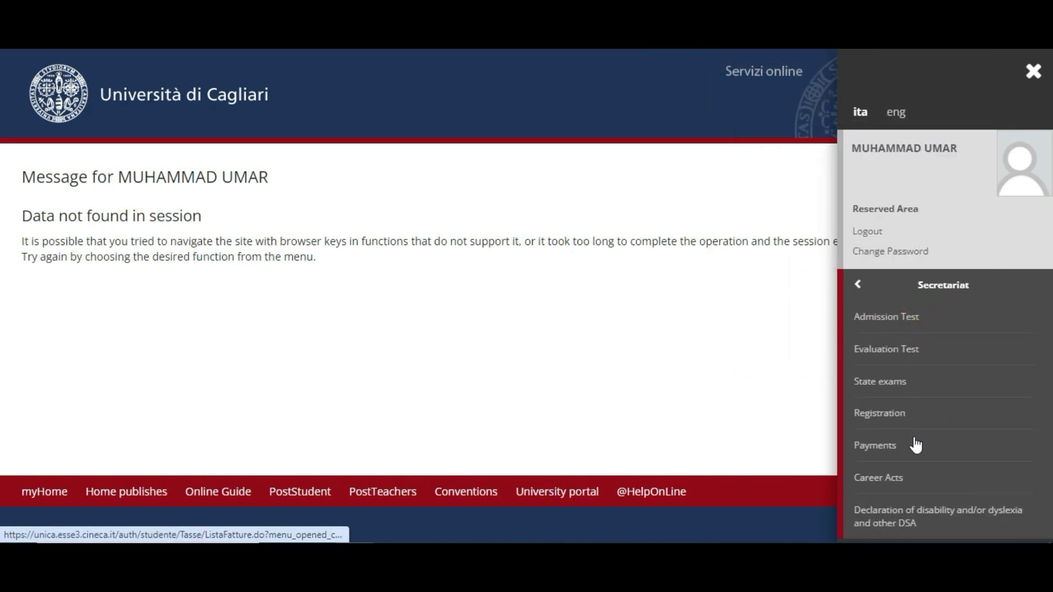
pyautogui.click(914, 324)
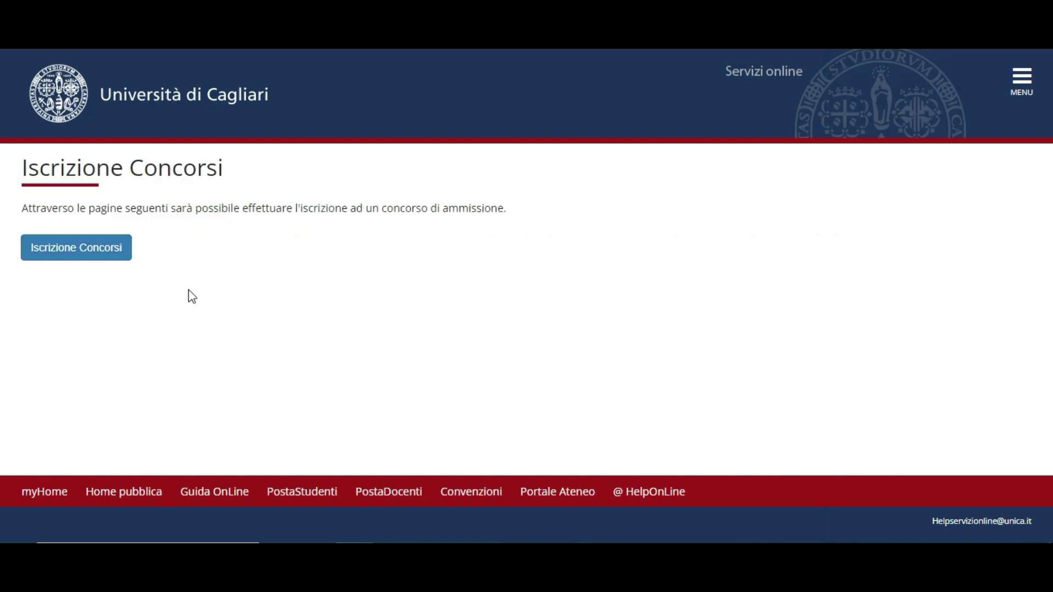
# Translate the Iscrizione Concorsi page into English and start the registration for an admission competition
pyautogui.rightClick(191, 296)
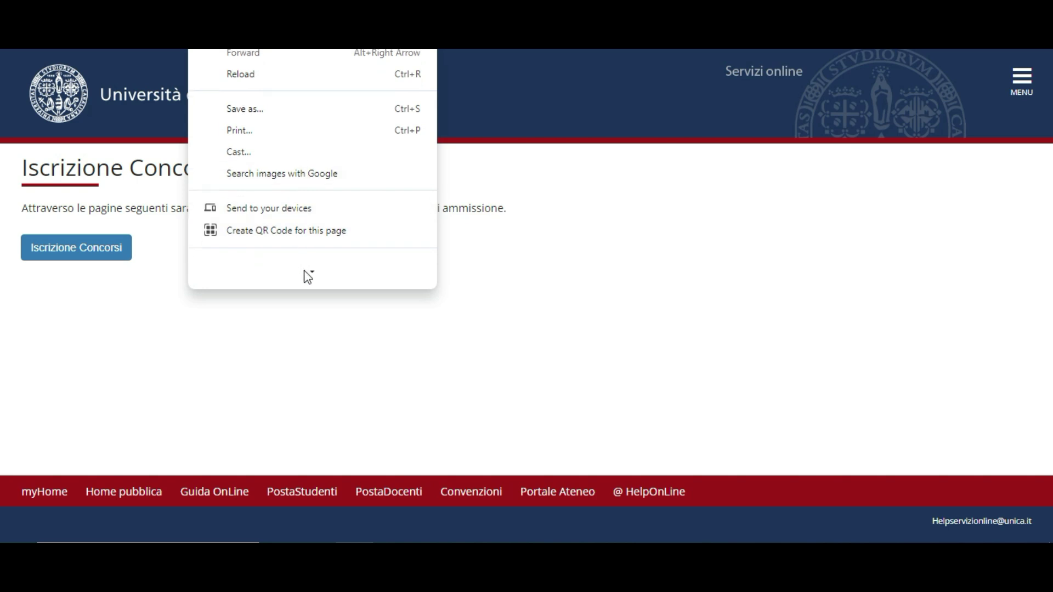
pyautogui.click(298, 196)
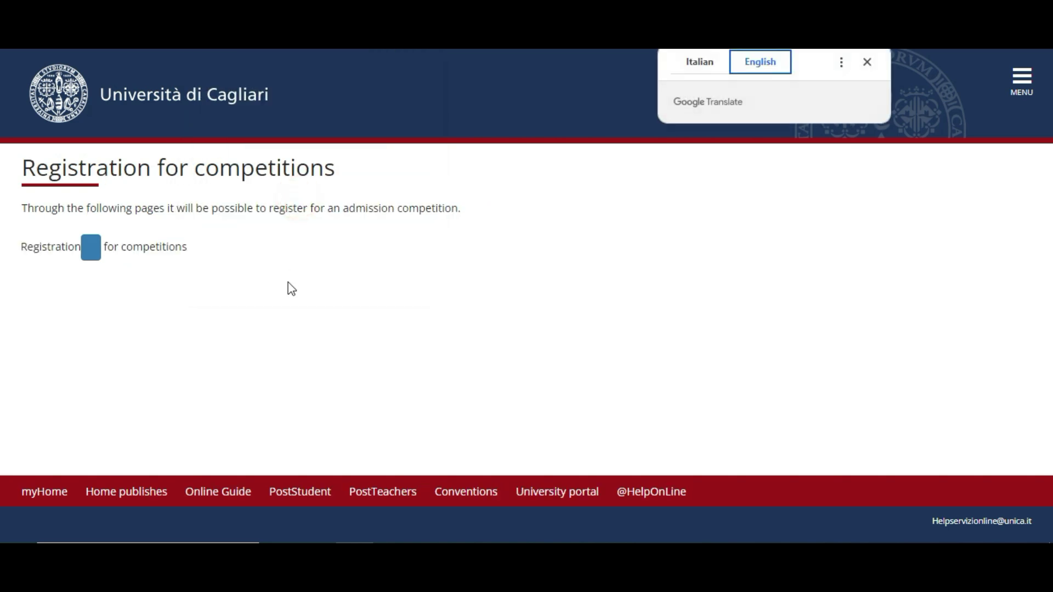
pyautogui.click(89, 249)
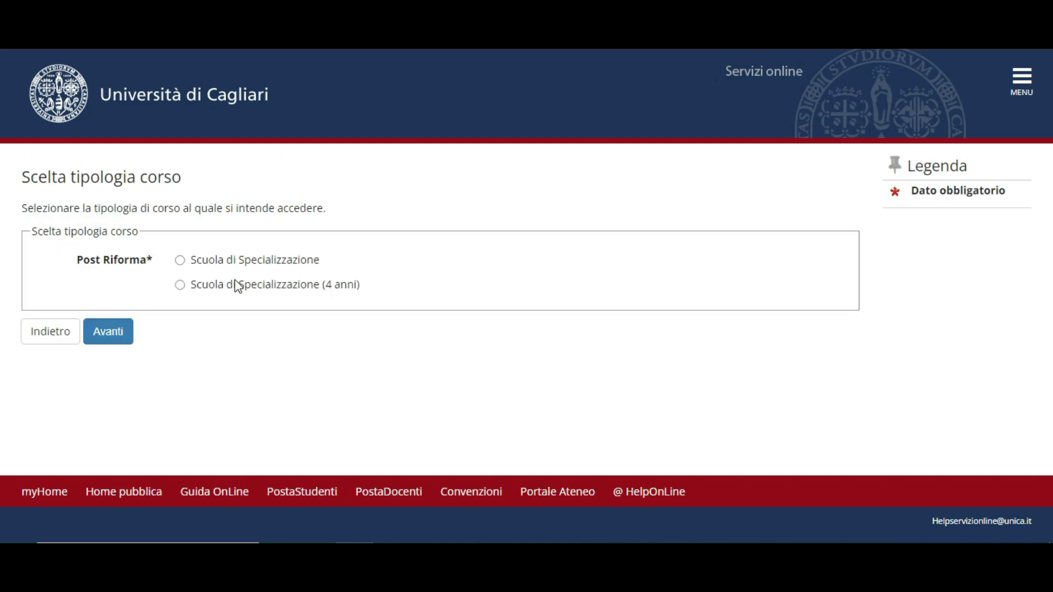
# Translate the course type selection page into English and dismiss the translation popup
pyautogui.rightClick(303, 341)
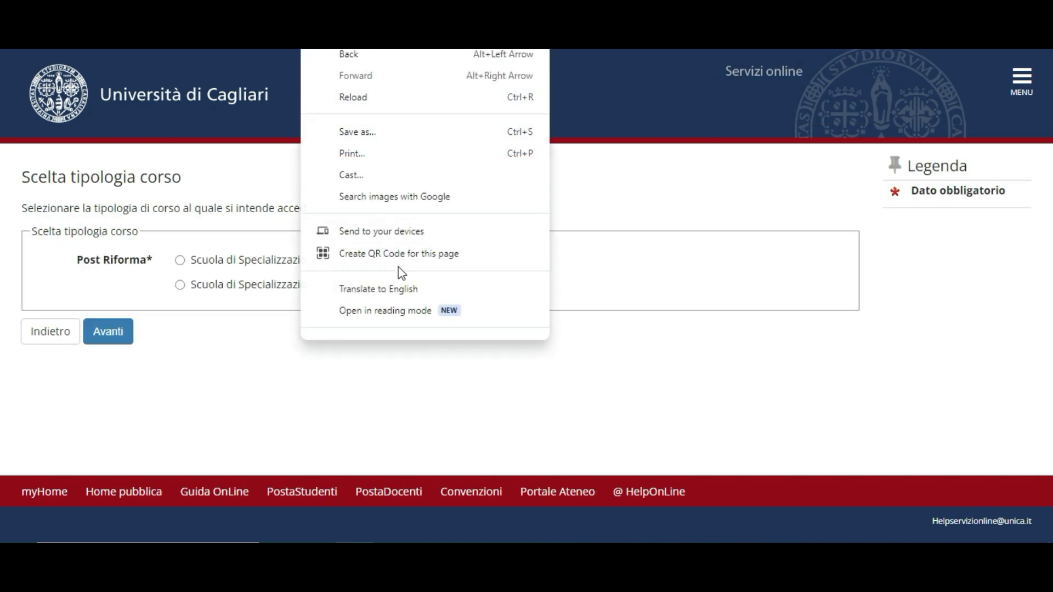
pyautogui.click(398, 283)
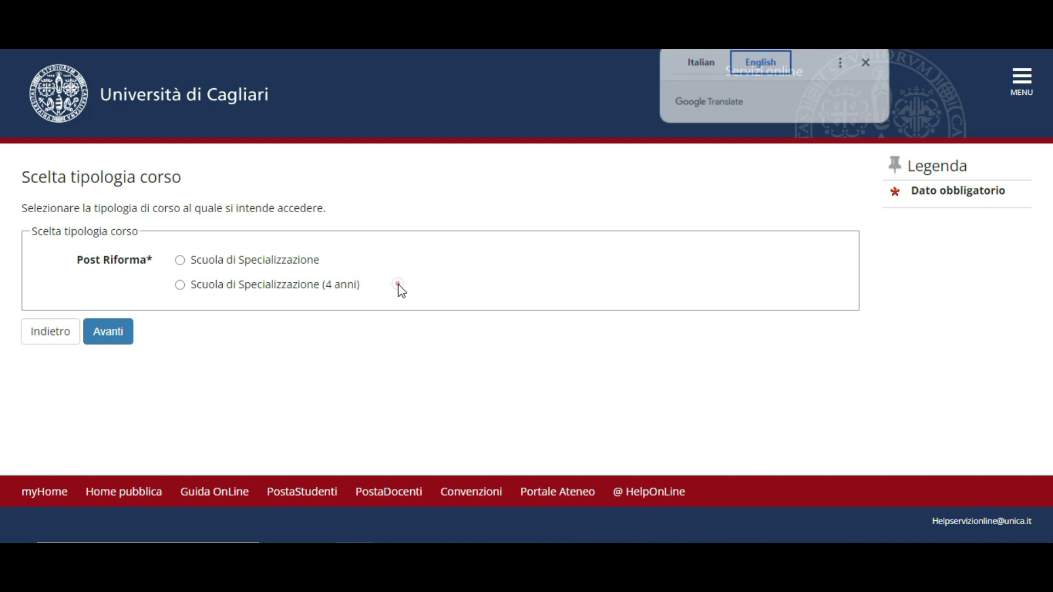
pyautogui.click(440, 375)
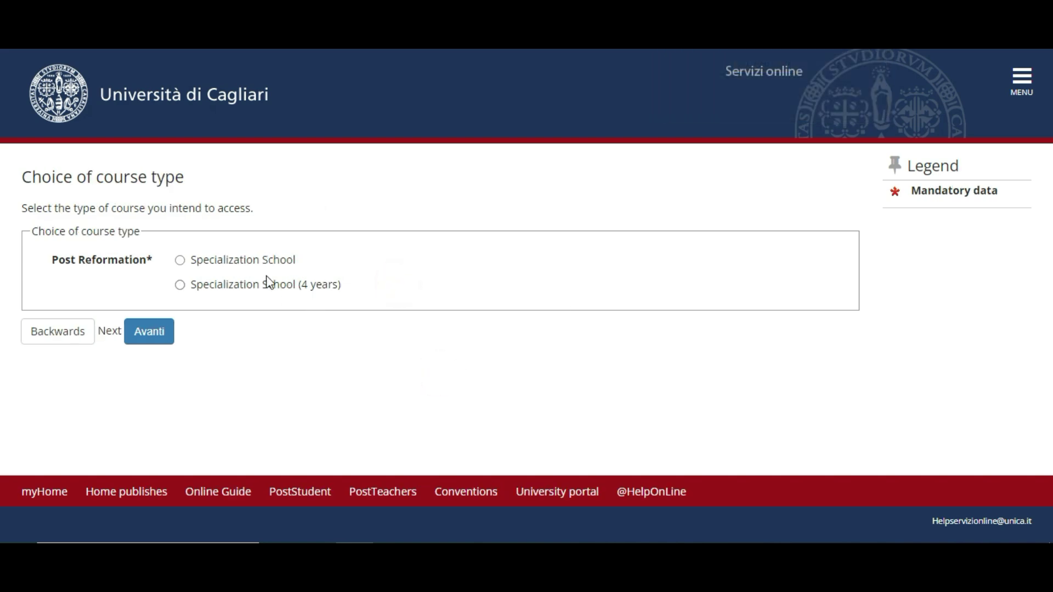